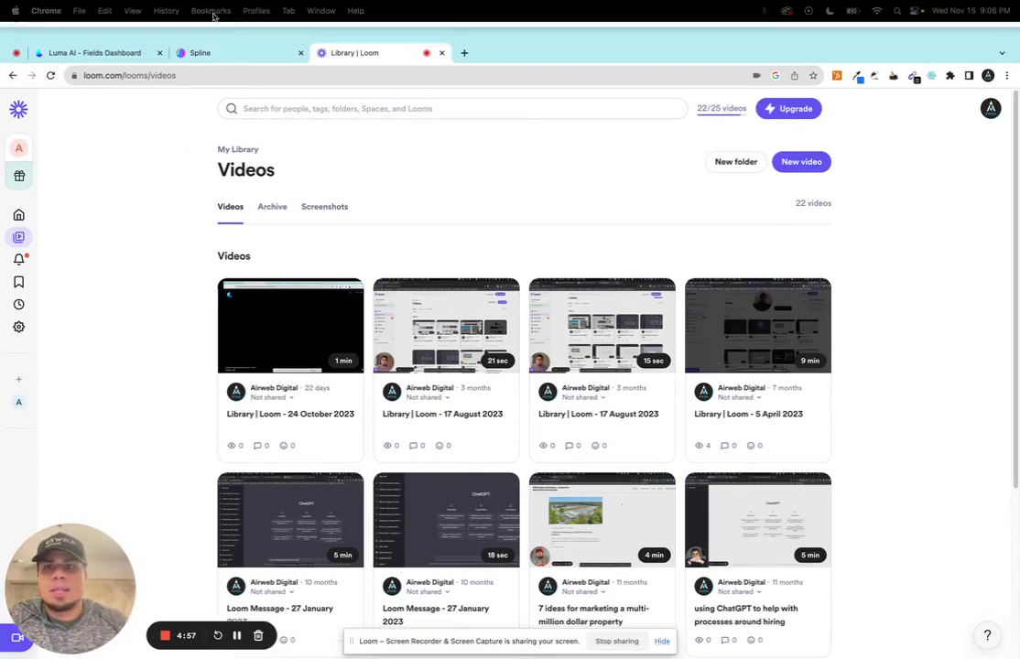
Create a new blank Spline file with the starter templates dismissed.
click(205, 37)
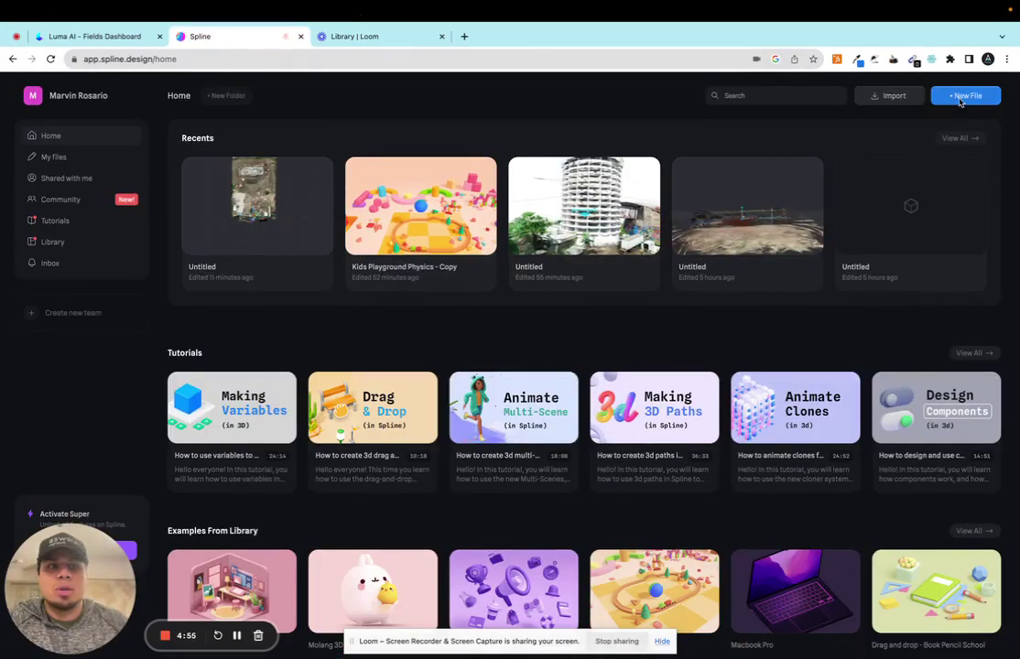
click(963, 97)
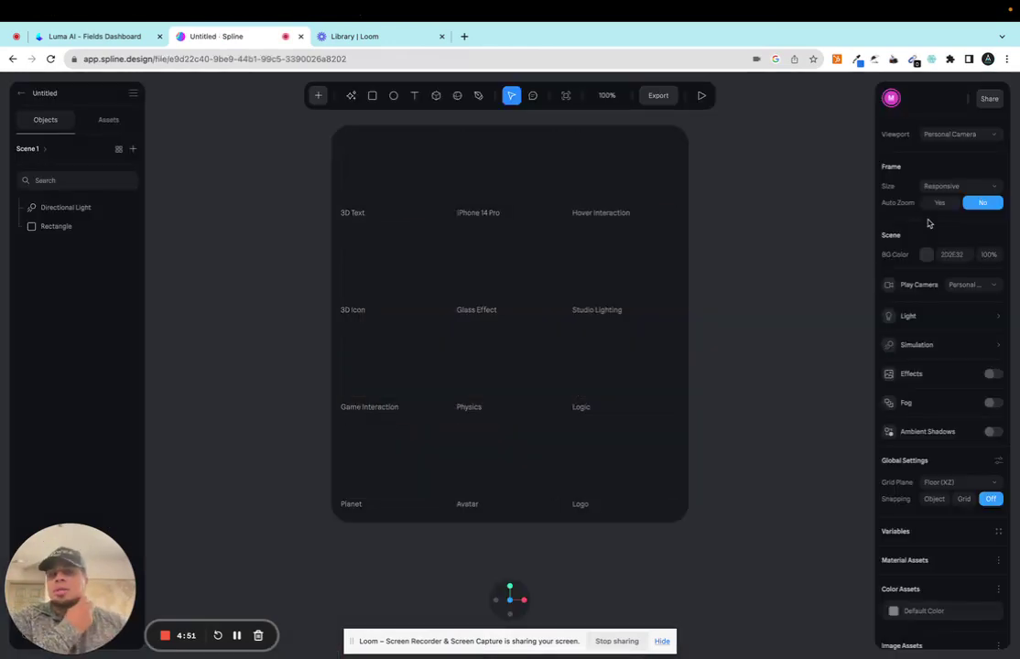
click(778, 295)
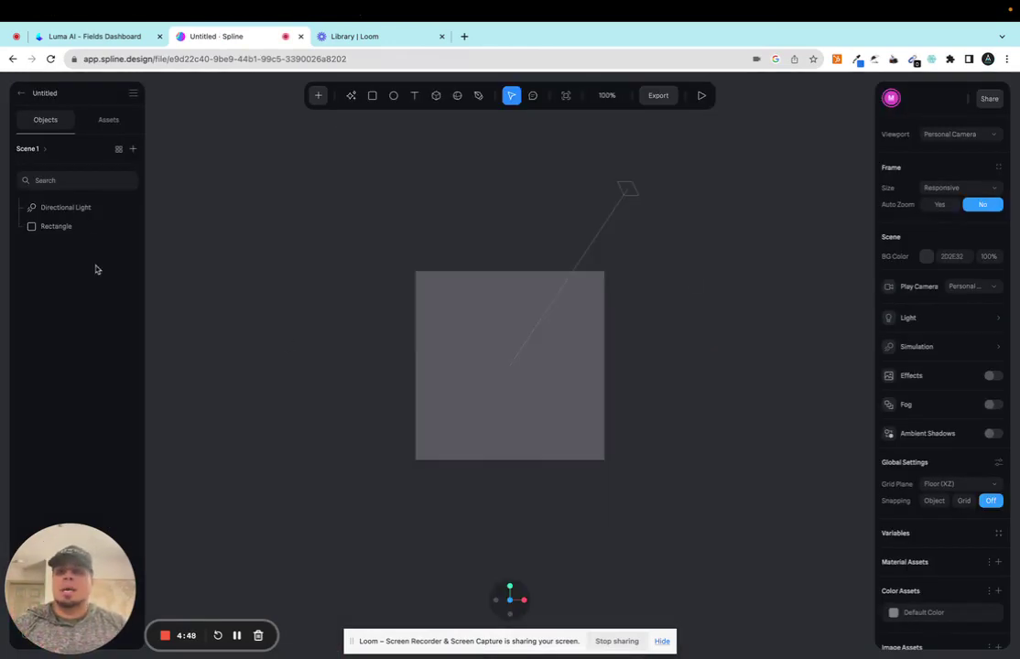
Delete the default Directional Light and Rectangle, then bring up the Luma AI captures dashboard.
click(85, 208)
key(Delete)
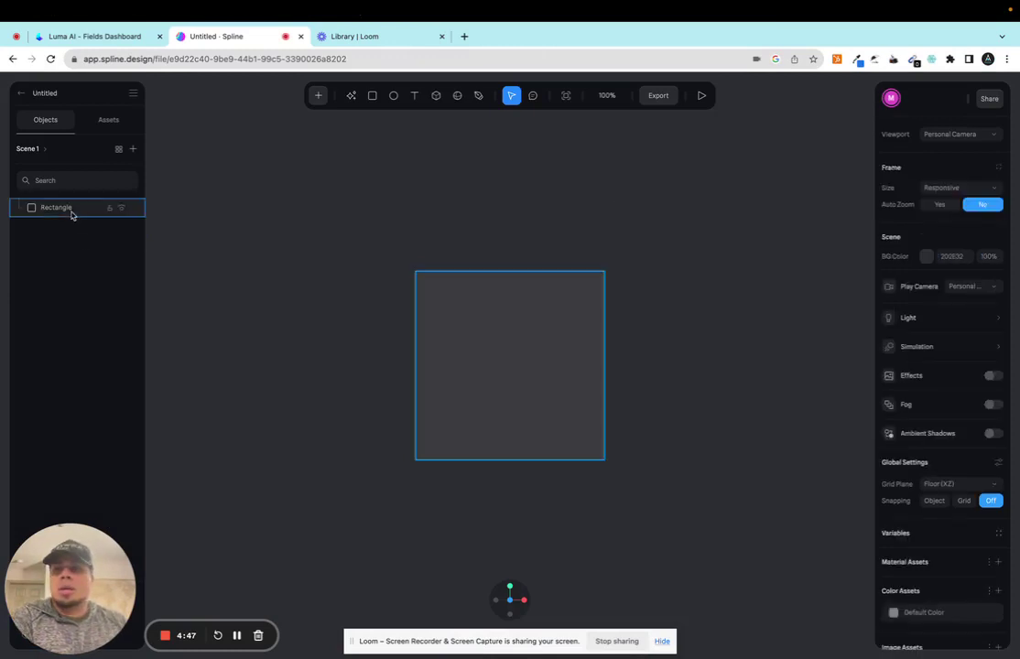
click(73, 210)
key(Delete)
drag(55, 536, 59, 189)
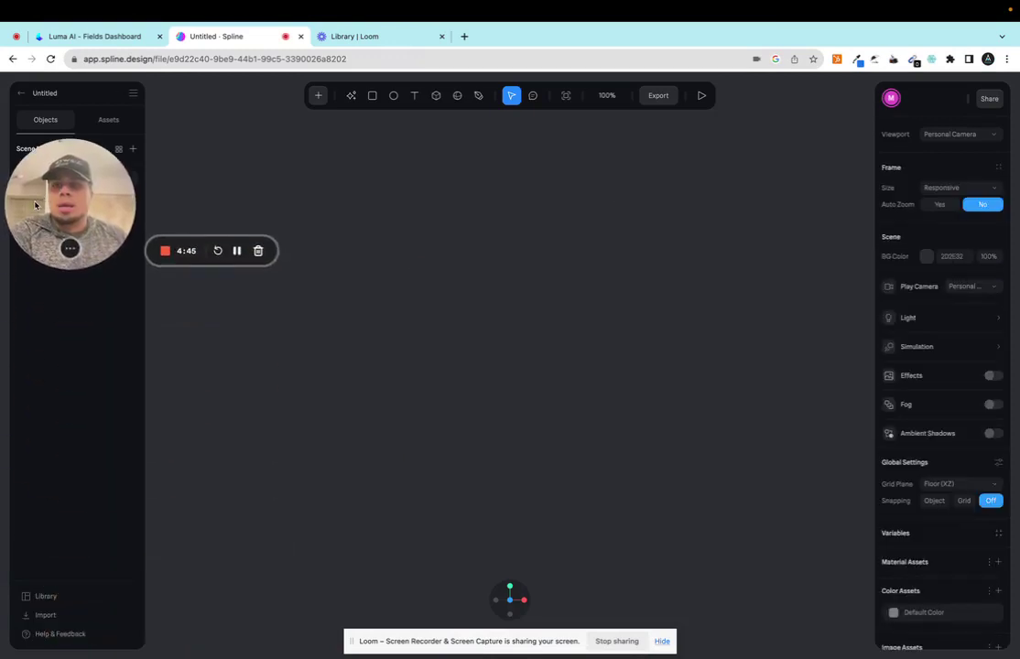
click(97, 37)
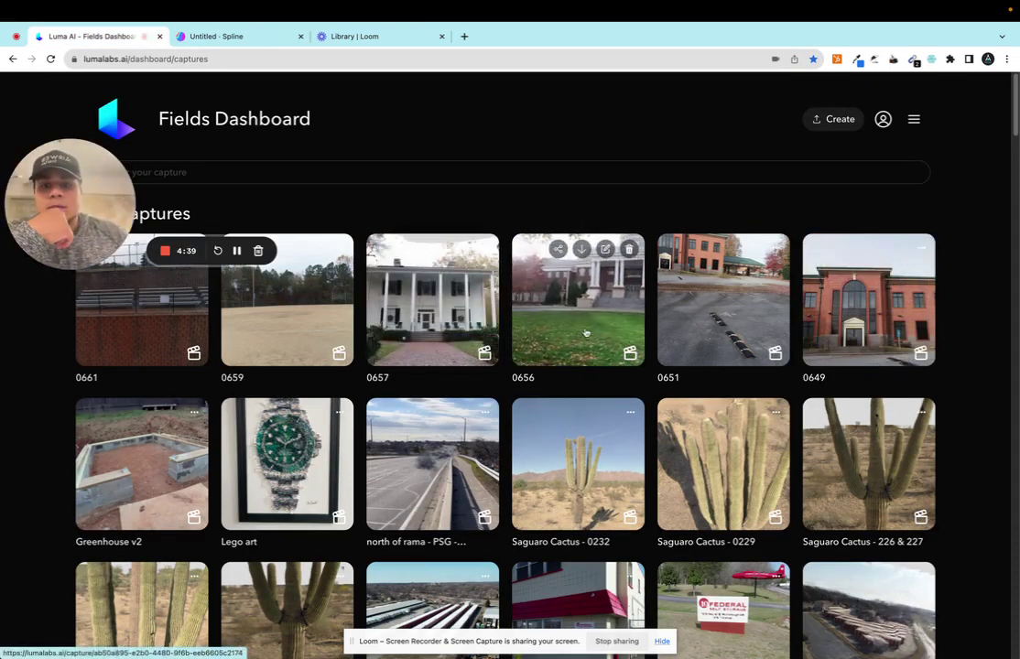
Scroll the Luma AI captures and open the Saguaro Cactus - 226 & 227 capture.
scroll(608, 440, down, 2)
scroll(608, 441, down, 3)
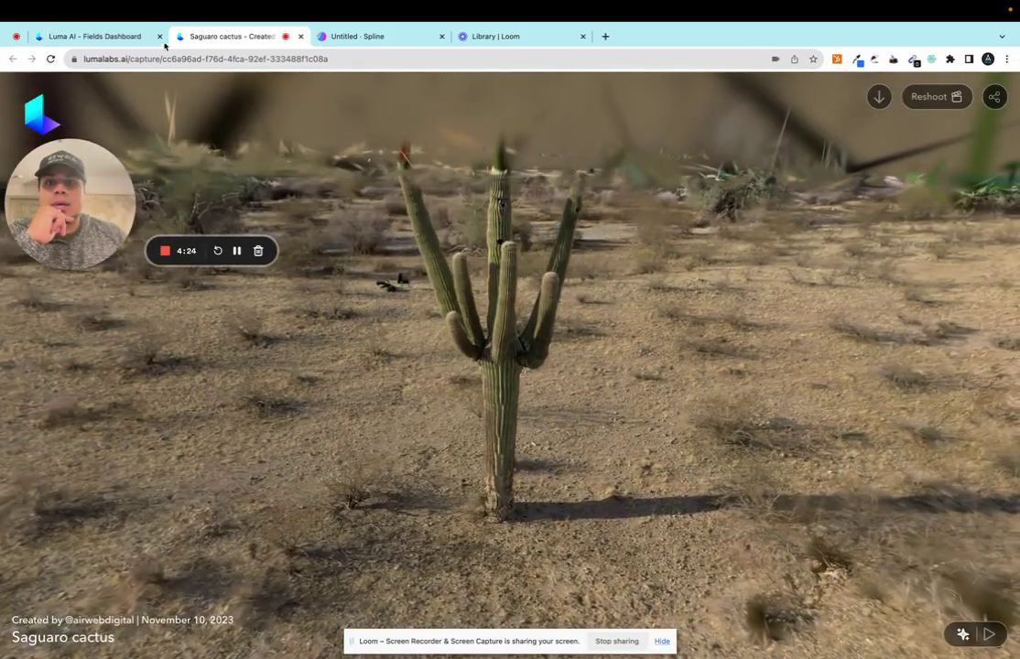
click(101, 37)
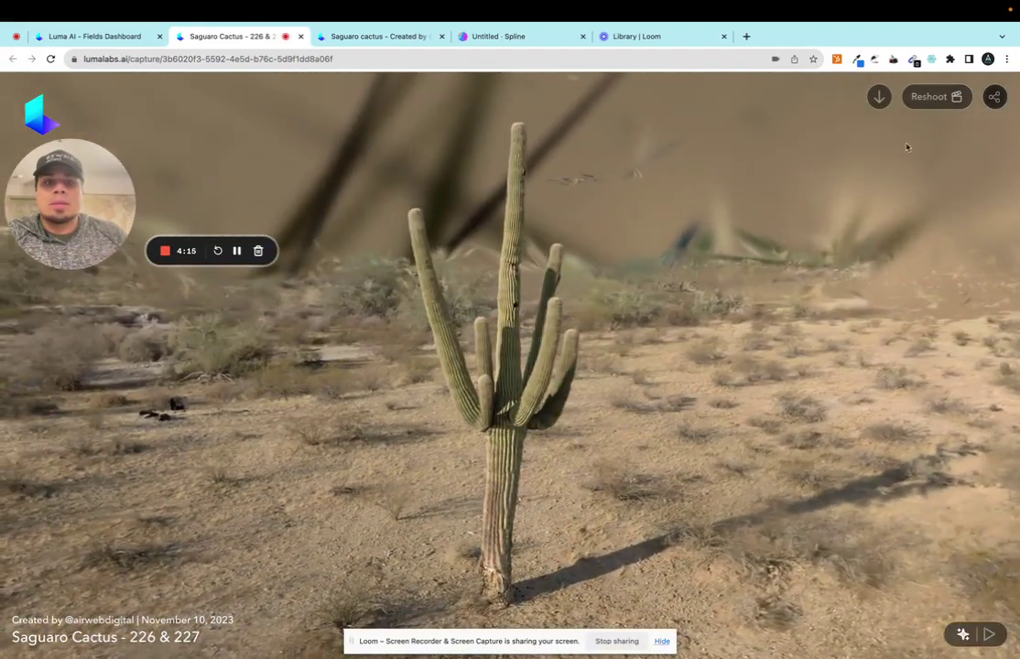
Download the Saguaro Cactus capture as a Gaussian Splat and check its progress.
click(876, 97)
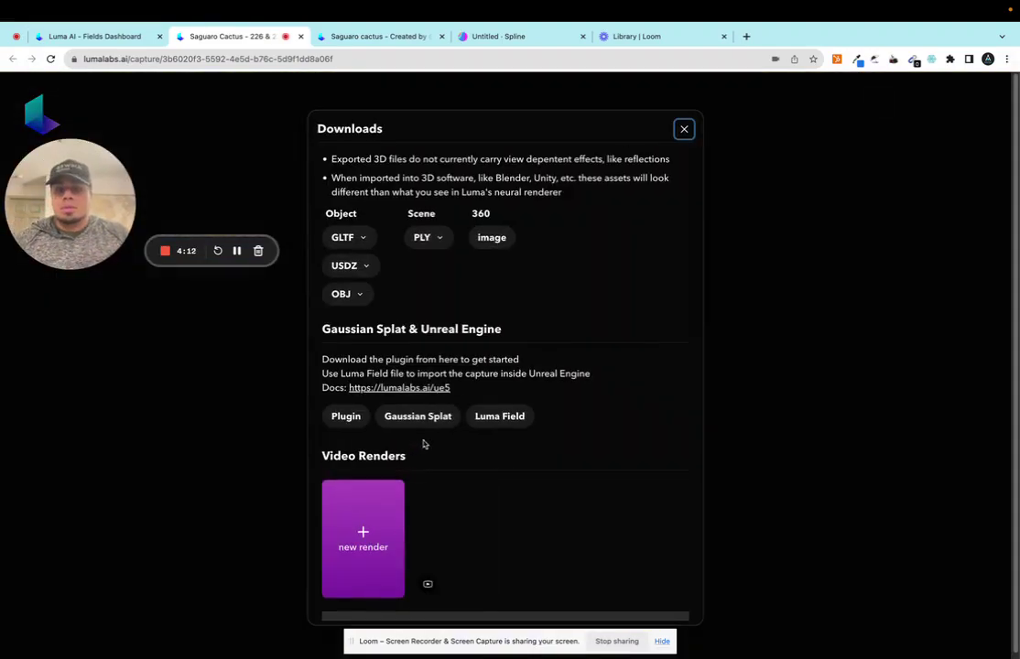
click(446, 419)
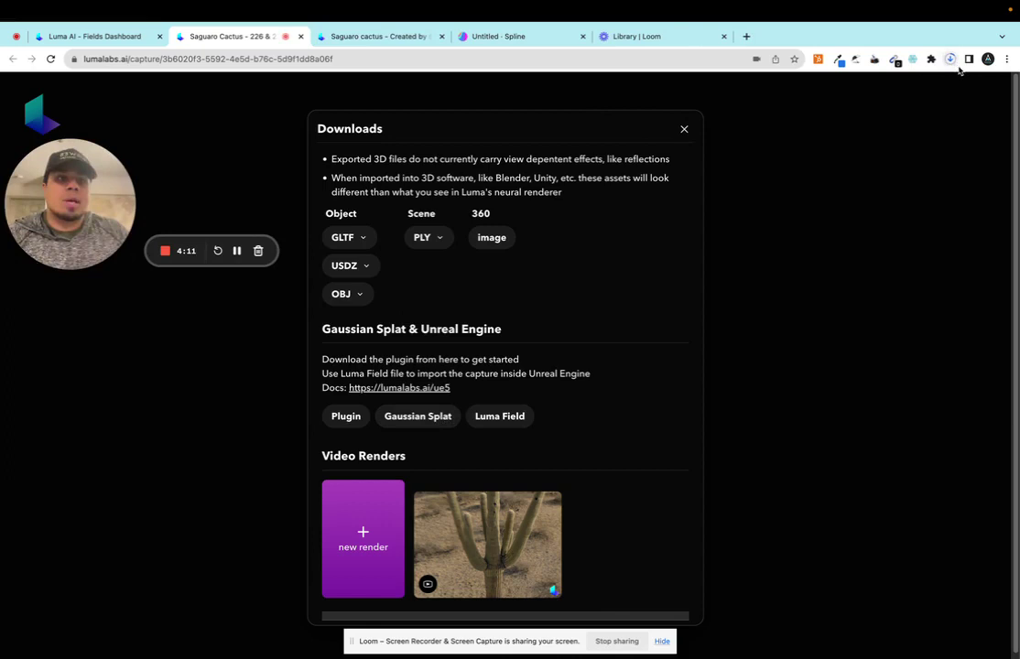
click(950, 59)
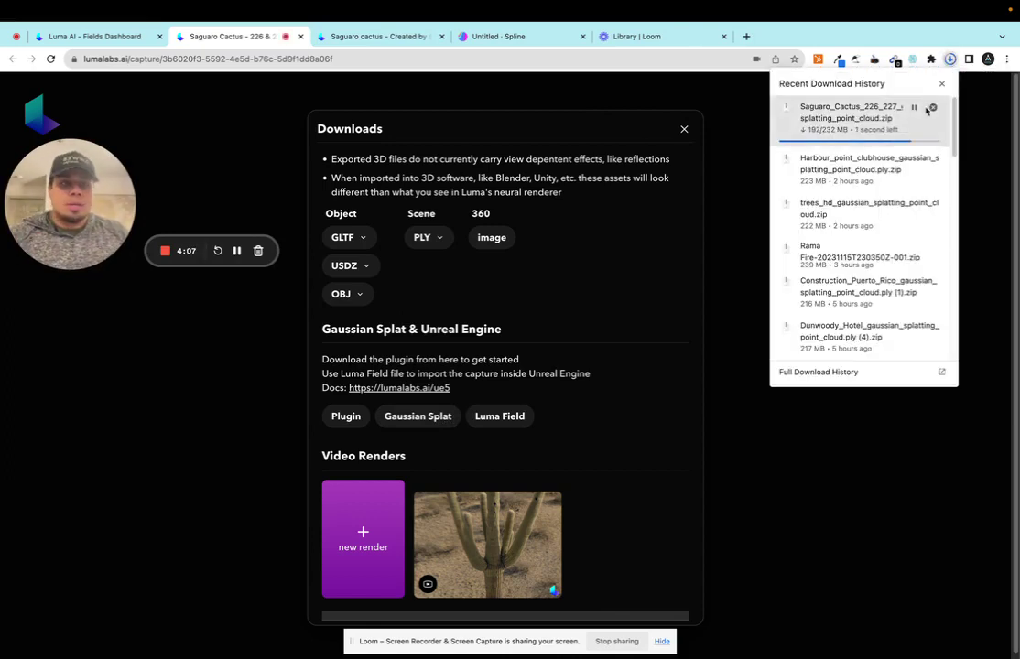
Unzip the downloaded saguaro archive in Downloads and return to the empty Spline file.
key(ctrl+Left)
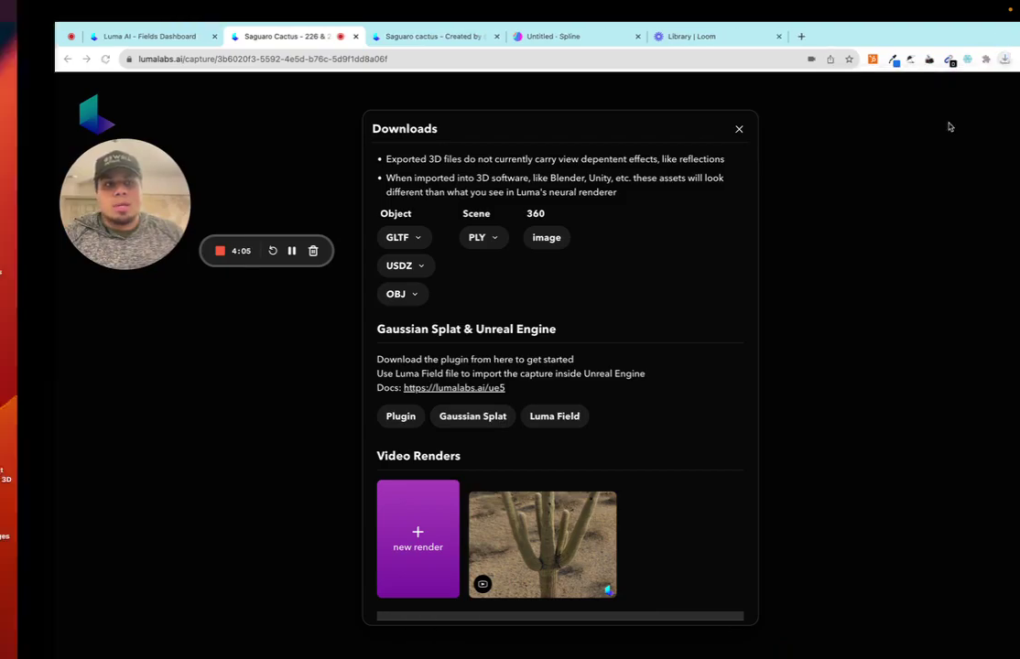
double_click(499, 190)
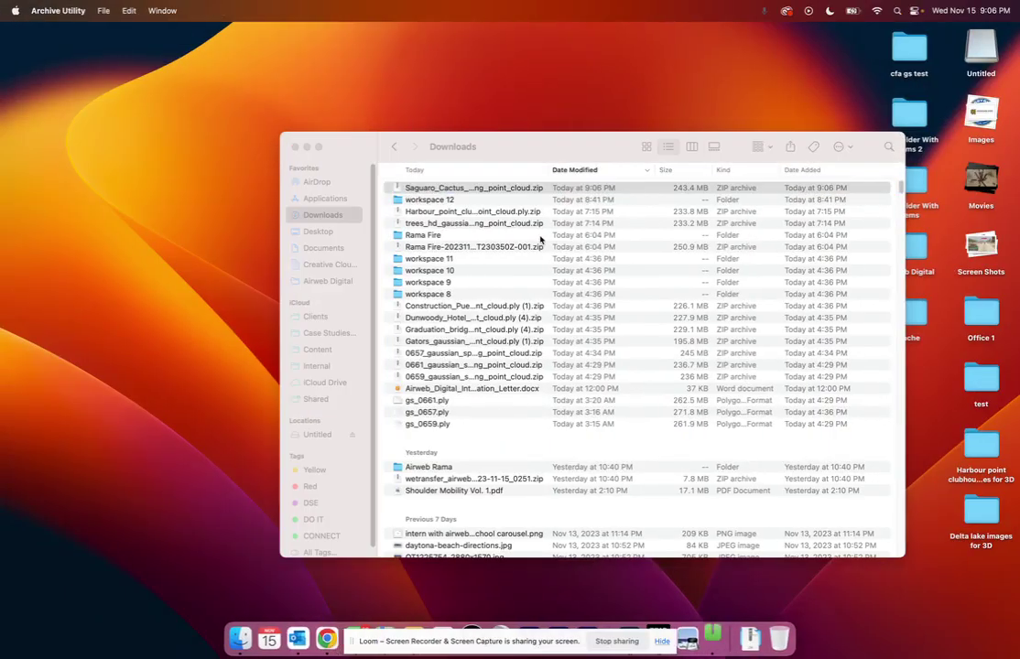
key(ctrl+Right)
click(495, 37)
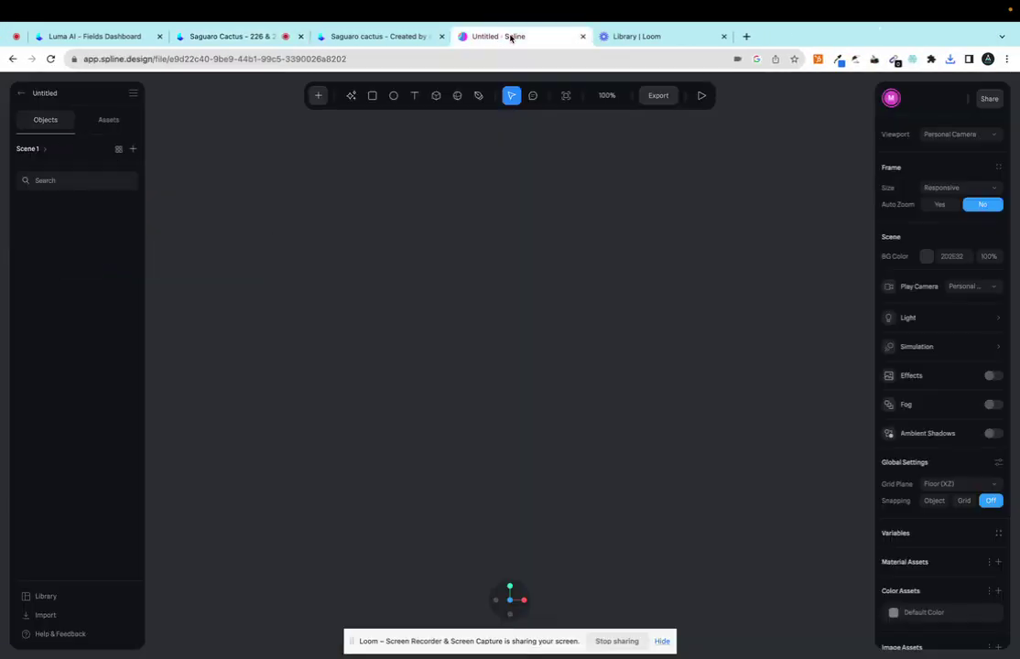
Import gs_Saguaro_Cactus_226_227.ply from the workspace 12 folder as a Gaussian splat.
click(45, 615)
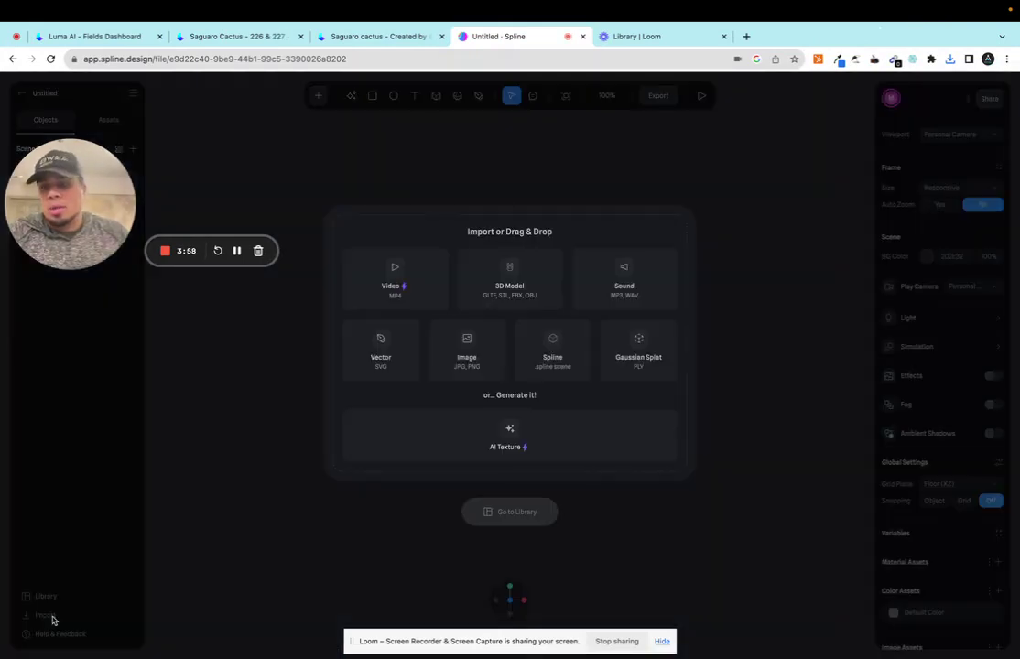
click(631, 358)
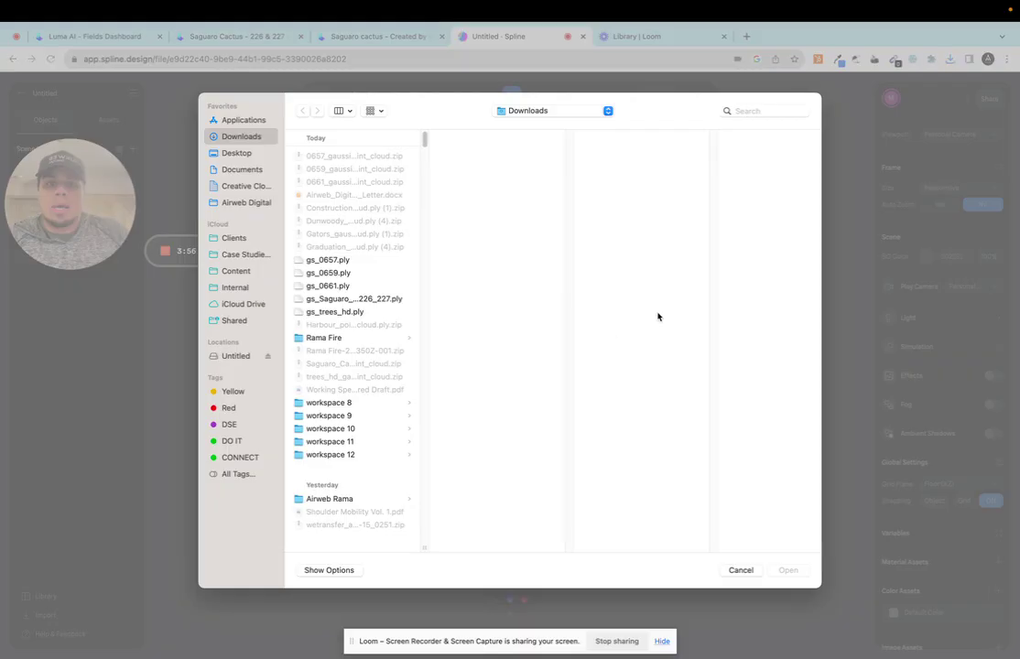
click(355, 456)
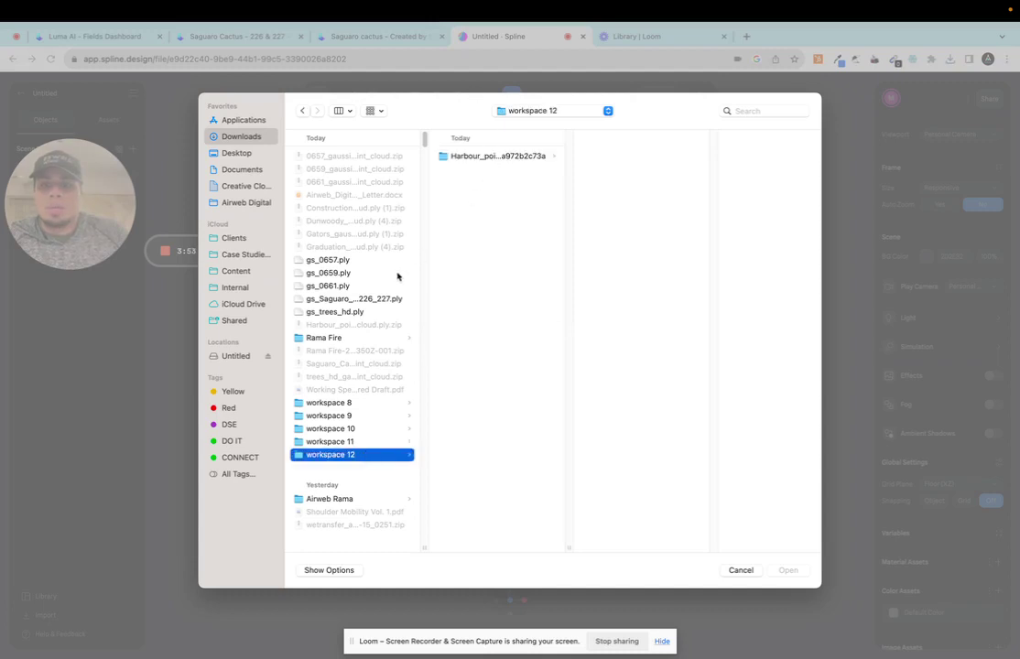
double_click(354, 298)
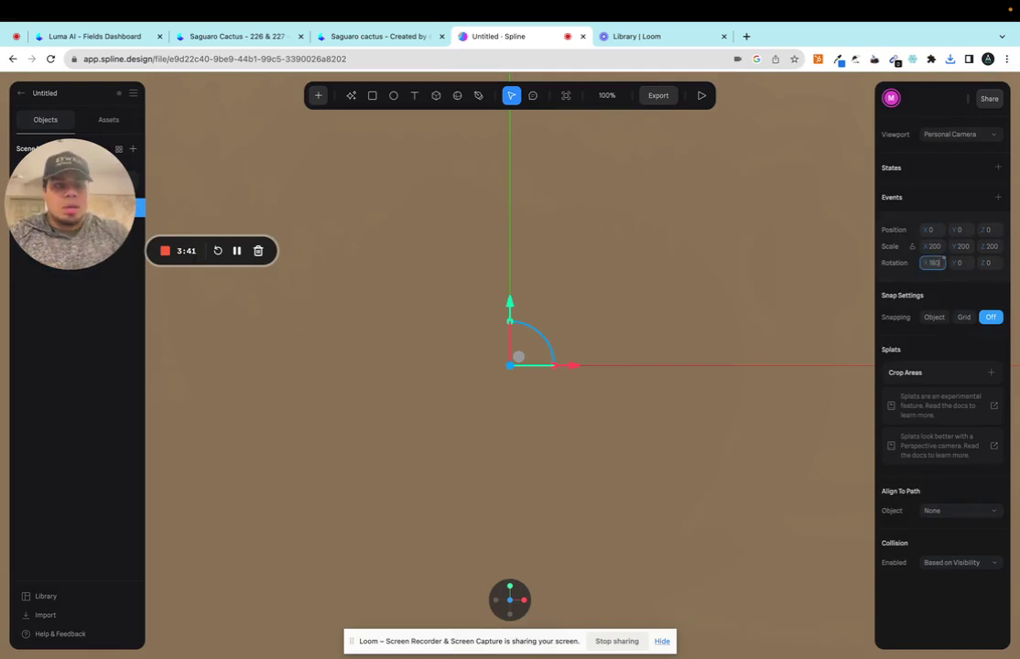
Flip the cactus splat 180° on X and add a Box crop area.
key(Return)
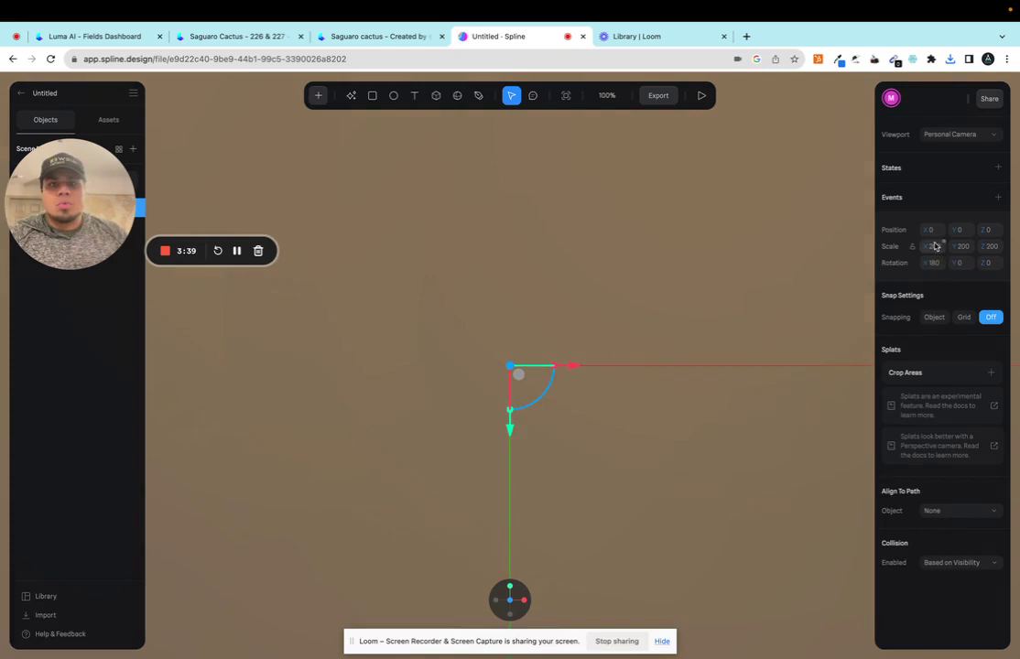
click(991, 373)
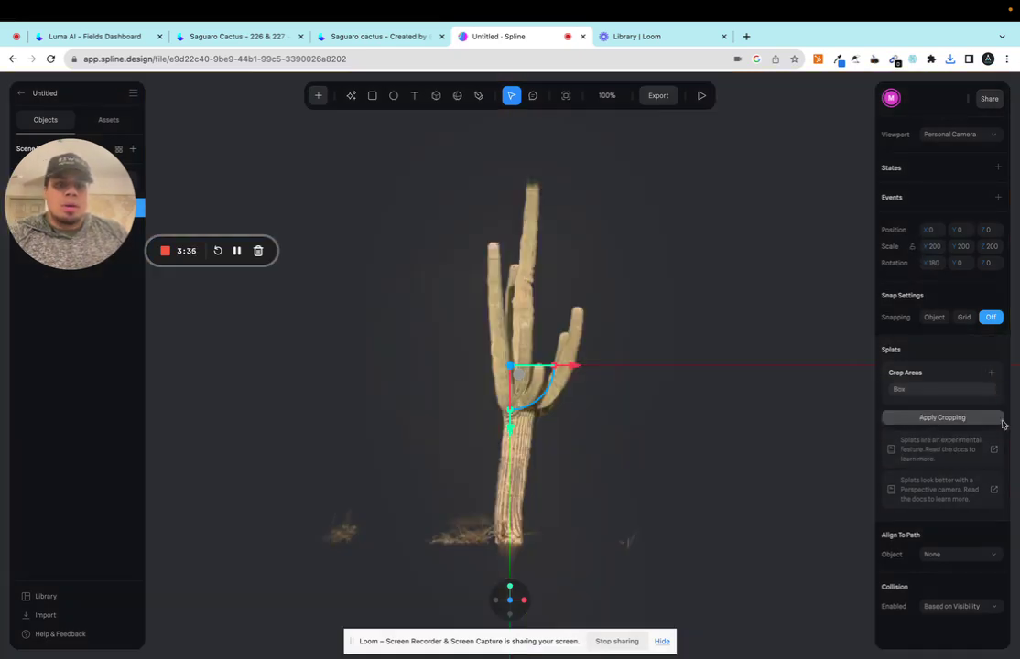
click(956, 392)
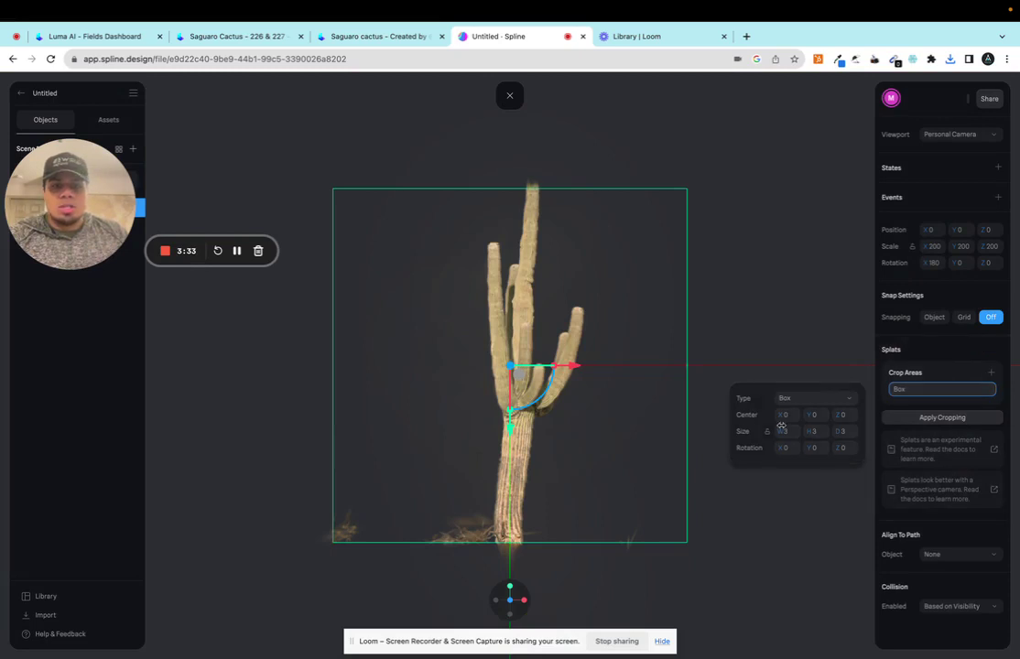
Enlarge the crop box to enclose more ground, with width 6 and depth 5, then exit crop editing.
scroll(606, 410, down, 3)
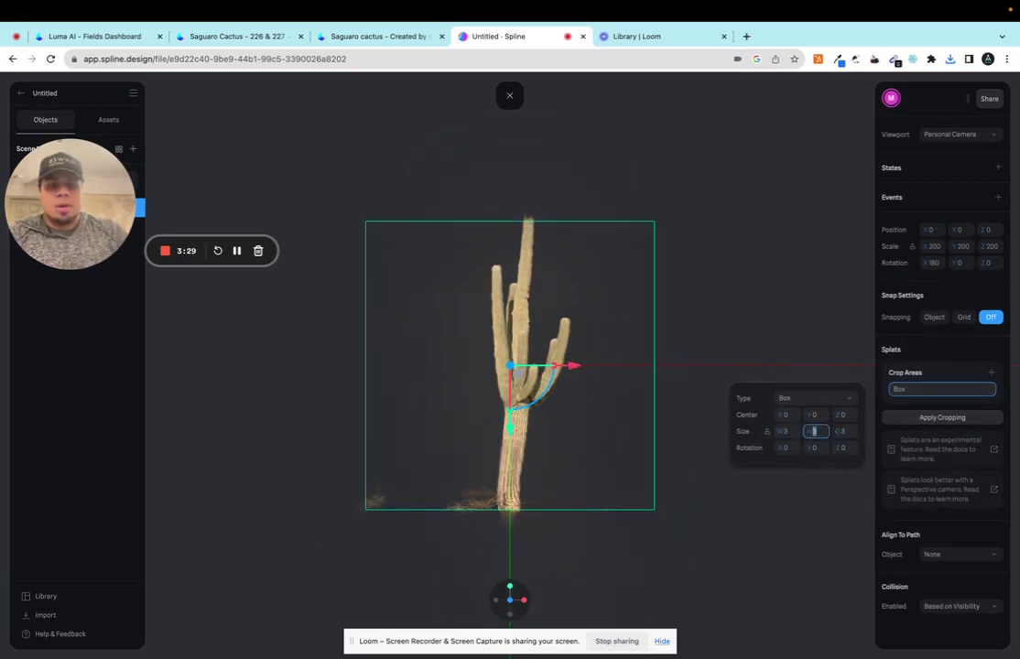
mouse_move(822, 440)
mouse_down()
mouse_move(851, 440)
mouse_move(838, 440)
mouse_up()
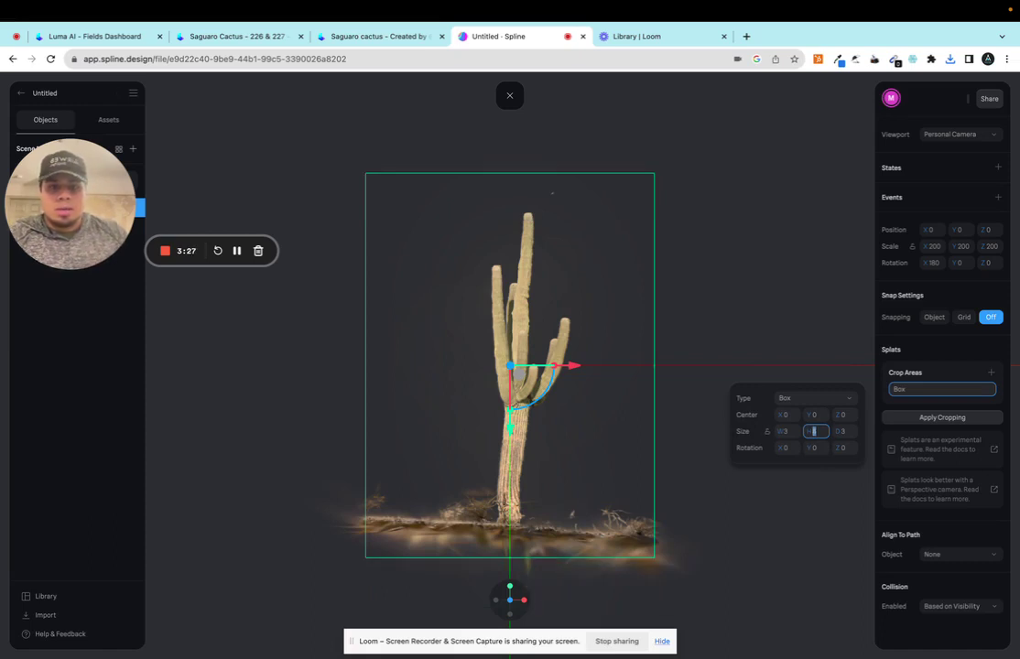
click(510, 587)
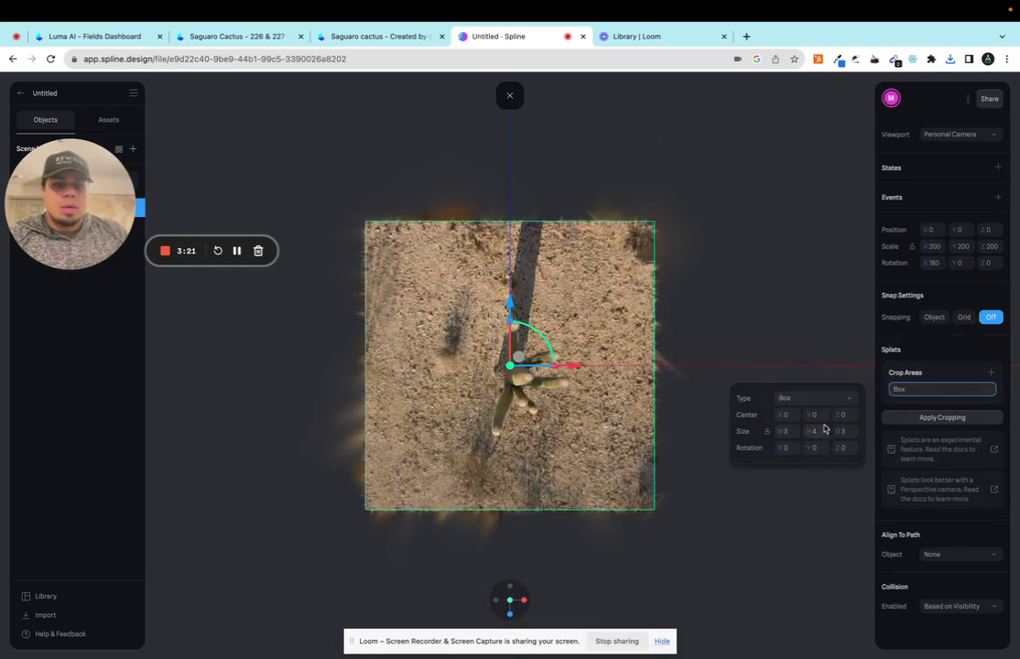
click(784, 431)
text(5)
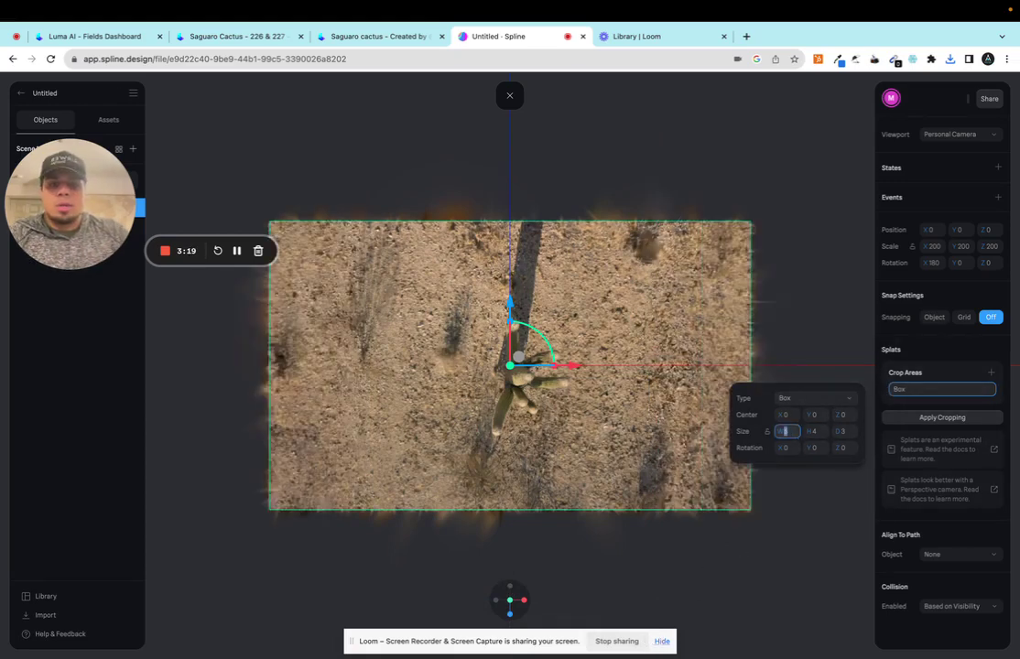
key(Up)
key(Tab)
key(Tab)
text(5)
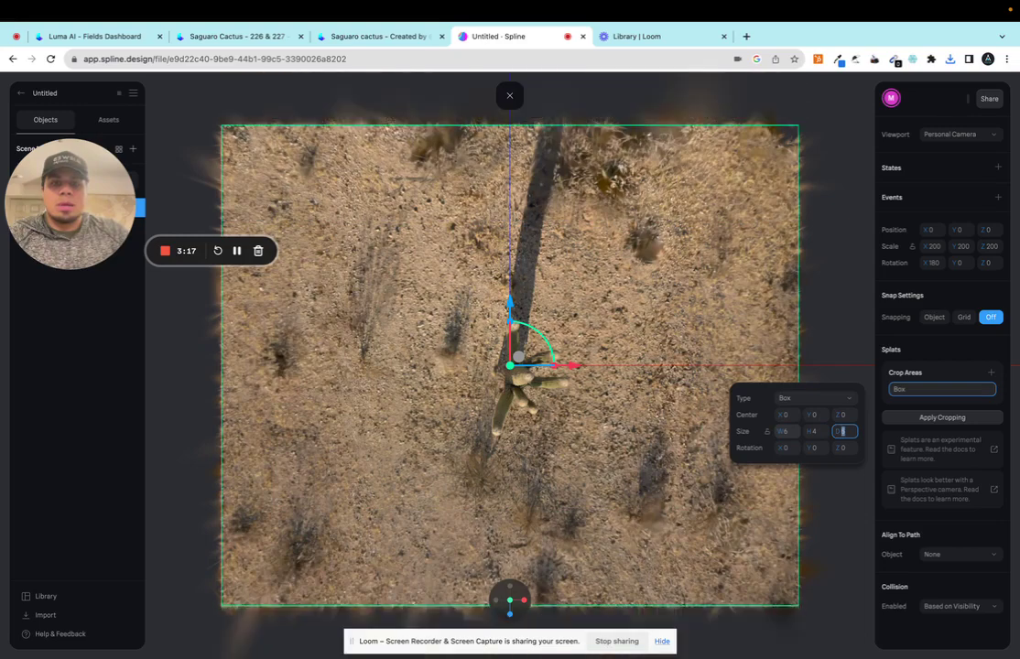
click(509, 95)
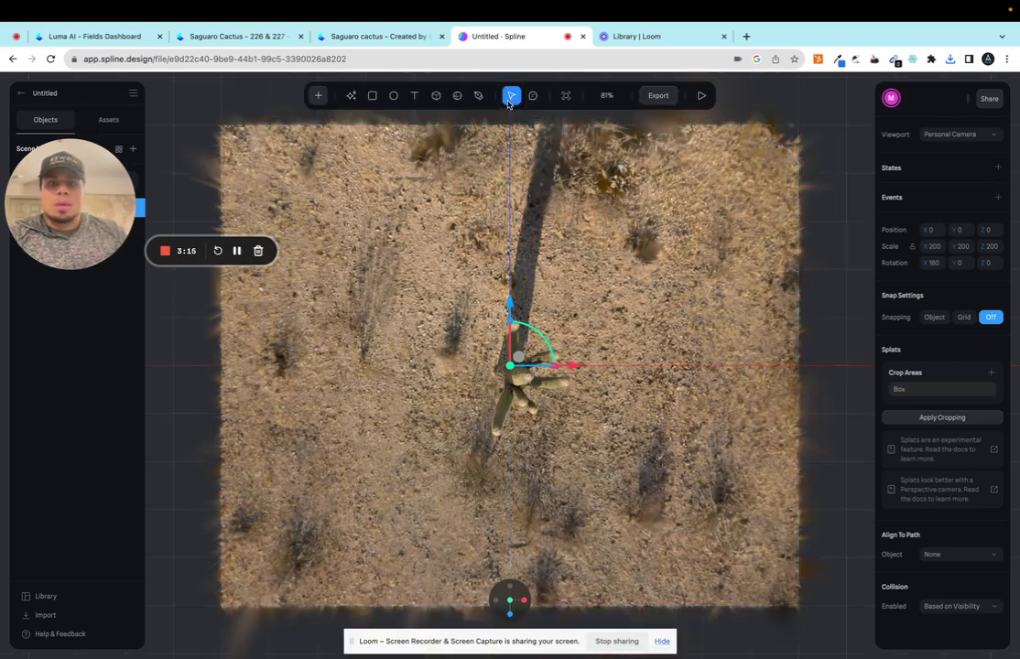
Preview the scene, then in front view move the cactus's Box crop area slightly lower.
click(701, 95)
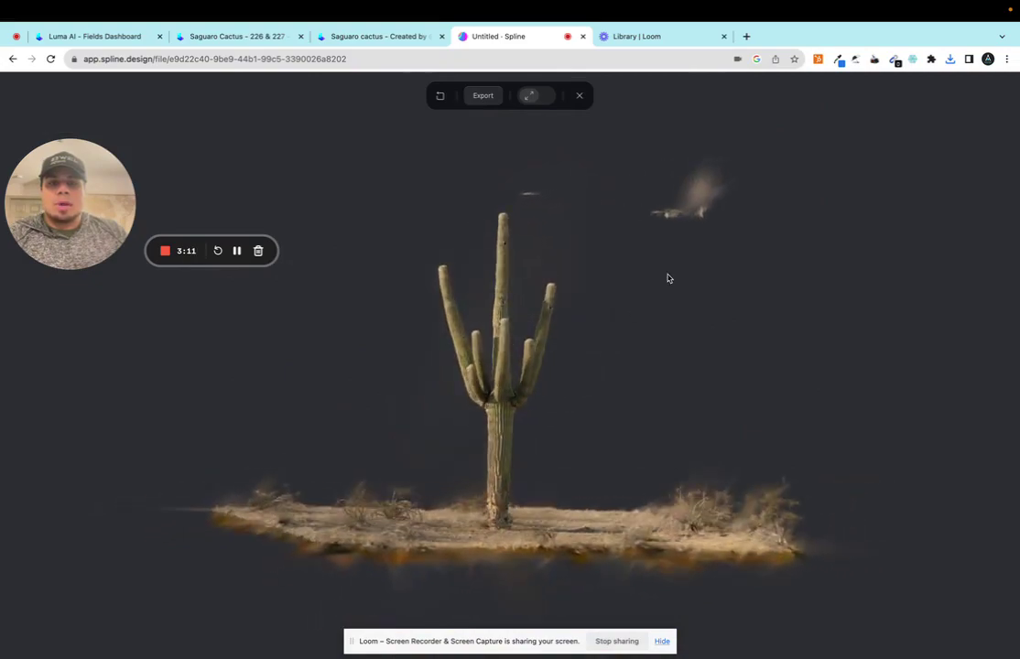
key(Escape)
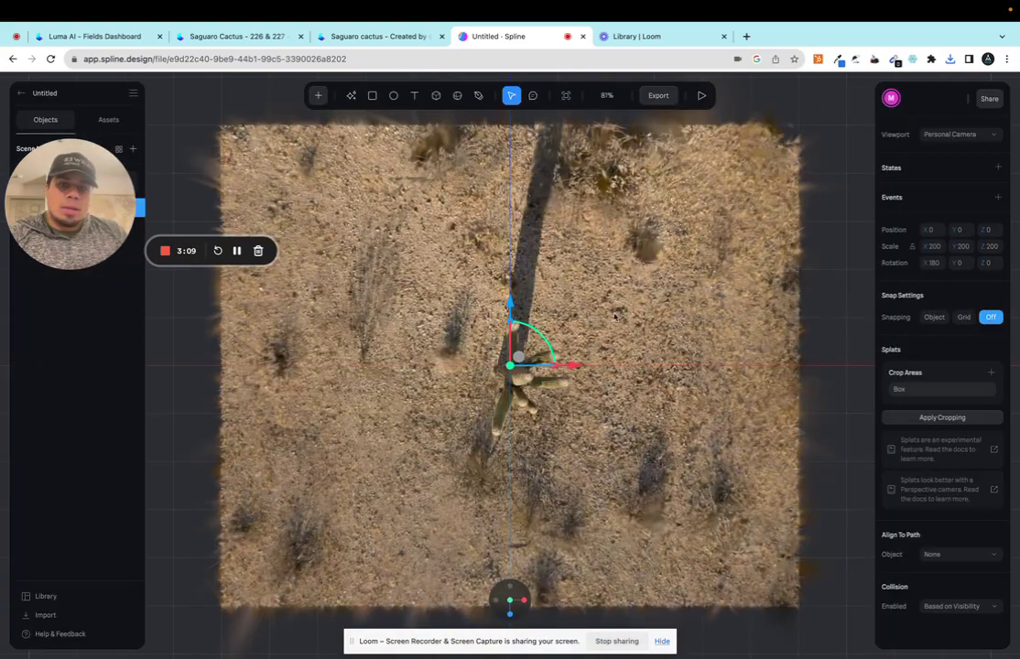
click(524, 599)
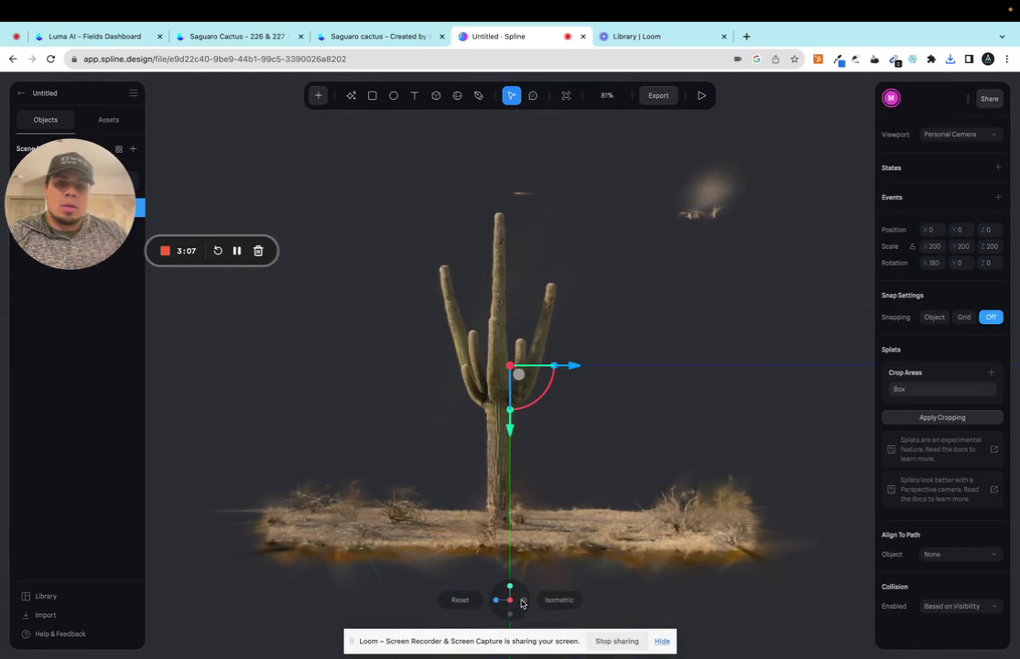
click(937, 390)
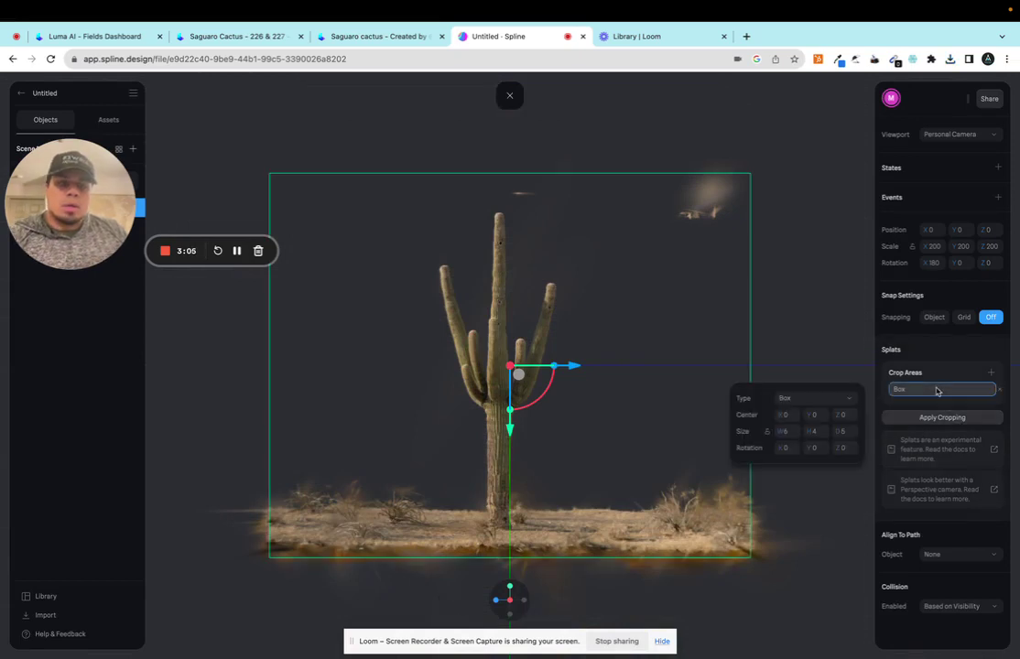
drag(511, 430, 516, 462)
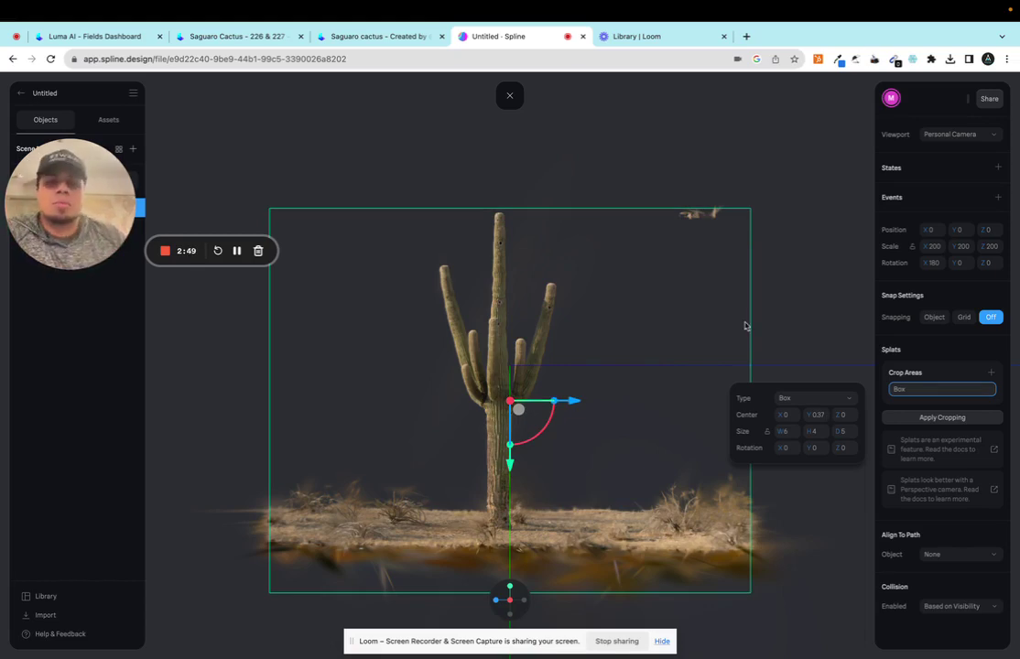
click(935, 417)
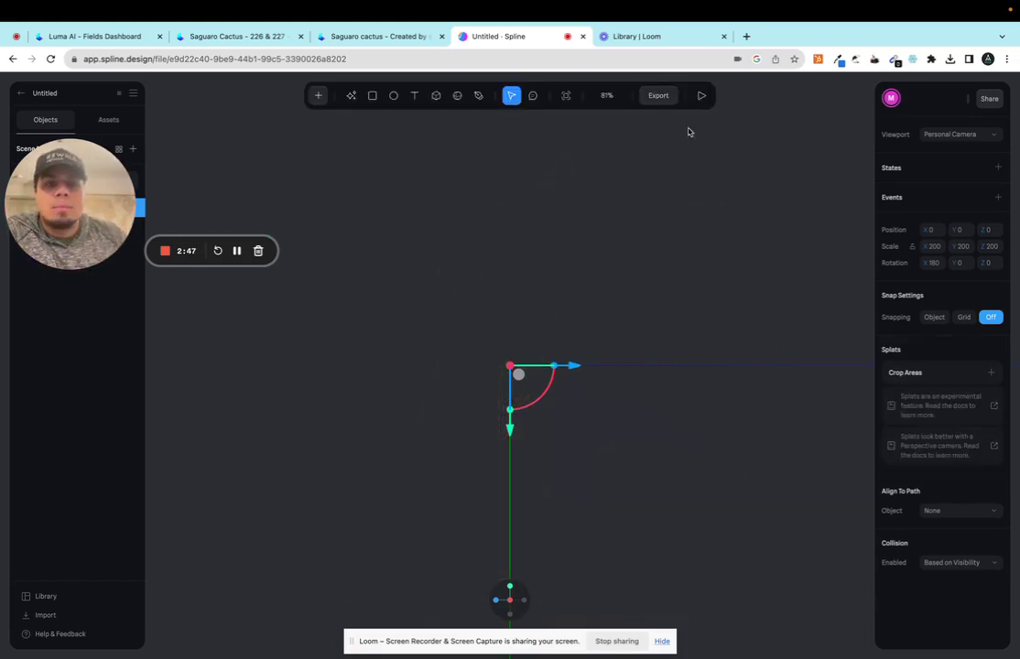
click(700, 96)
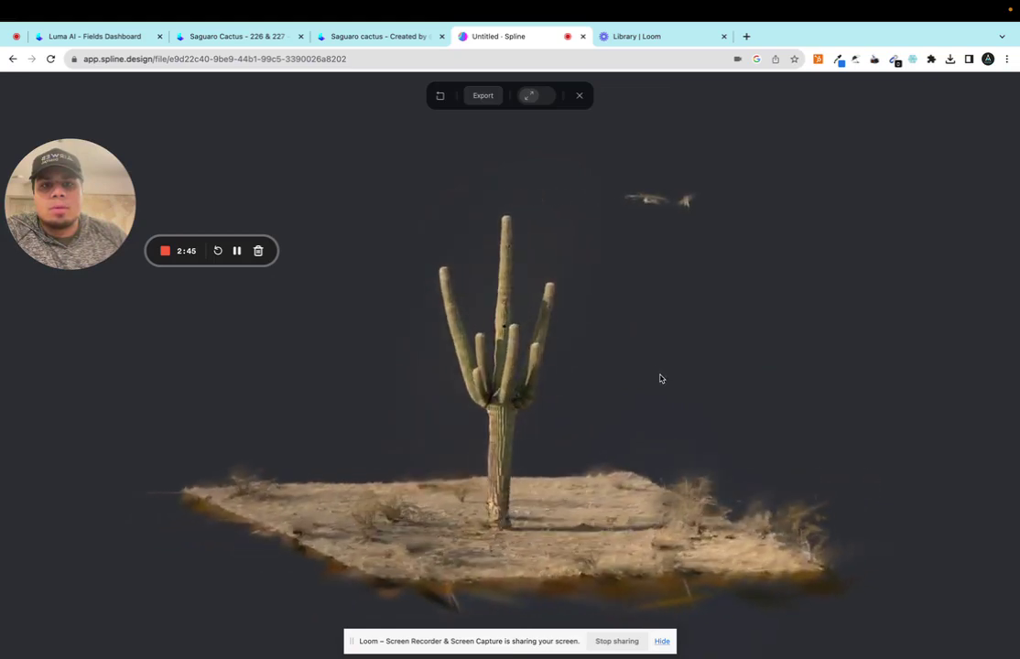
drag(643, 380, 549, 431)
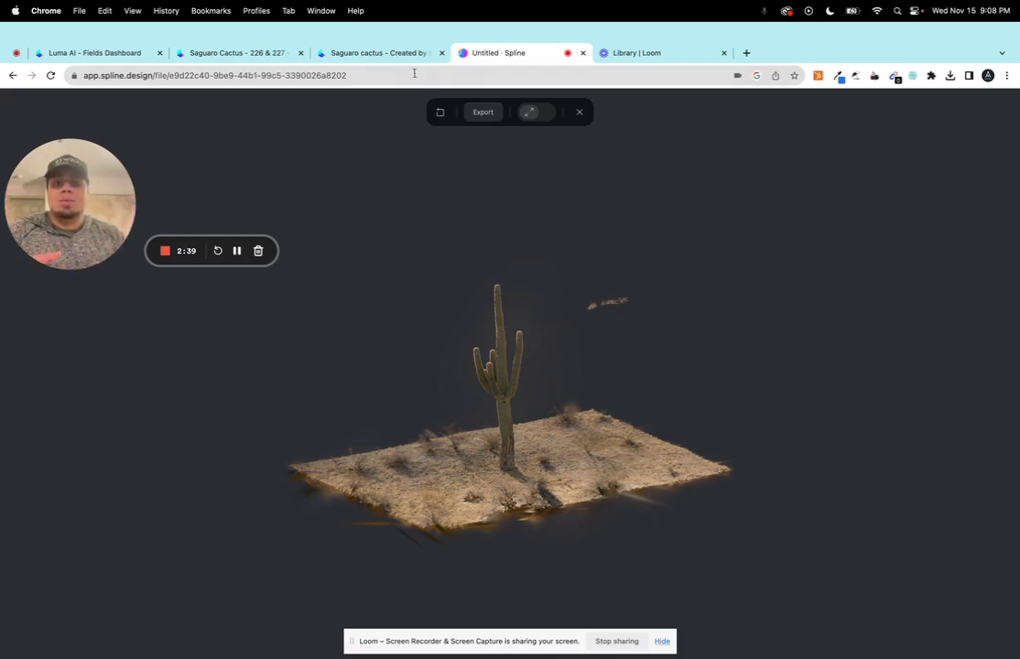
click(579, 112)
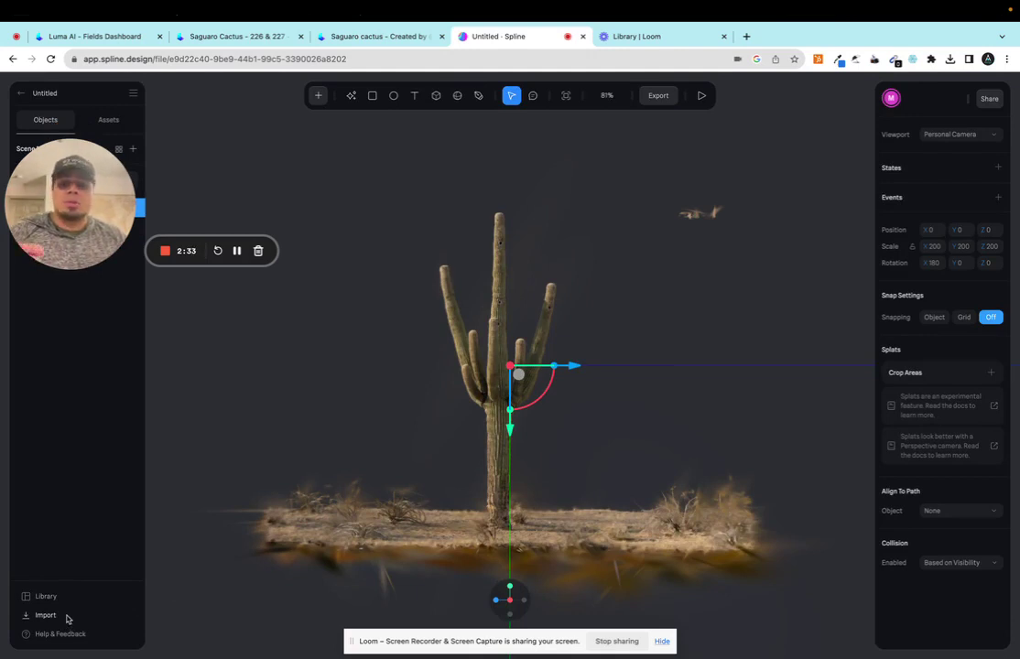
Import gaussian_splatting_point_cloud.ply from workspace 11's Construction folder as a Gaussian splat.
click(46, 615)
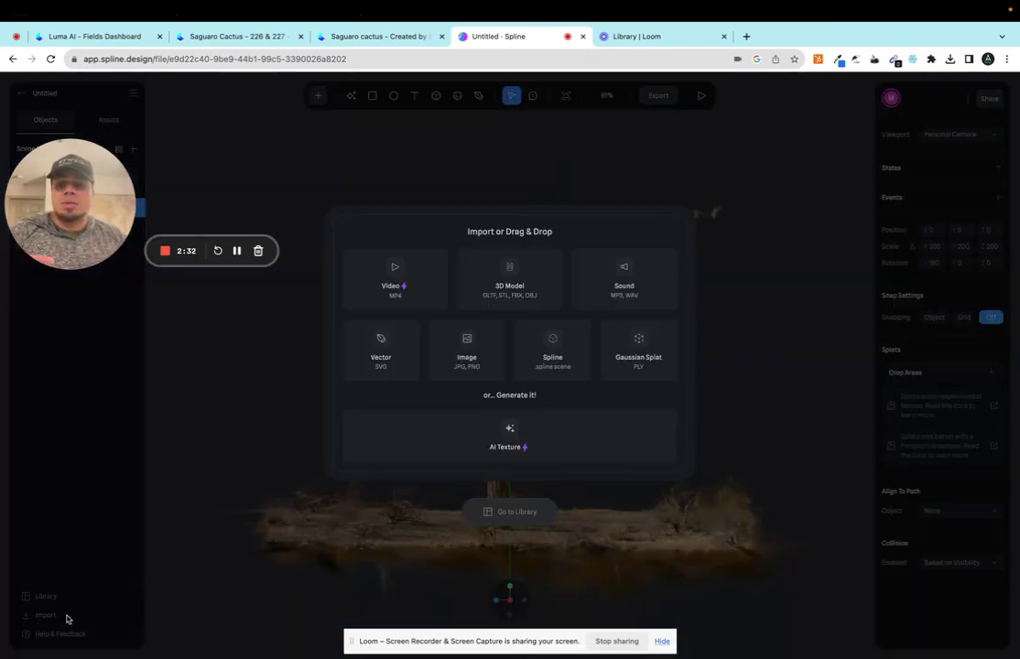
click(638, 350)
click(364, 455)
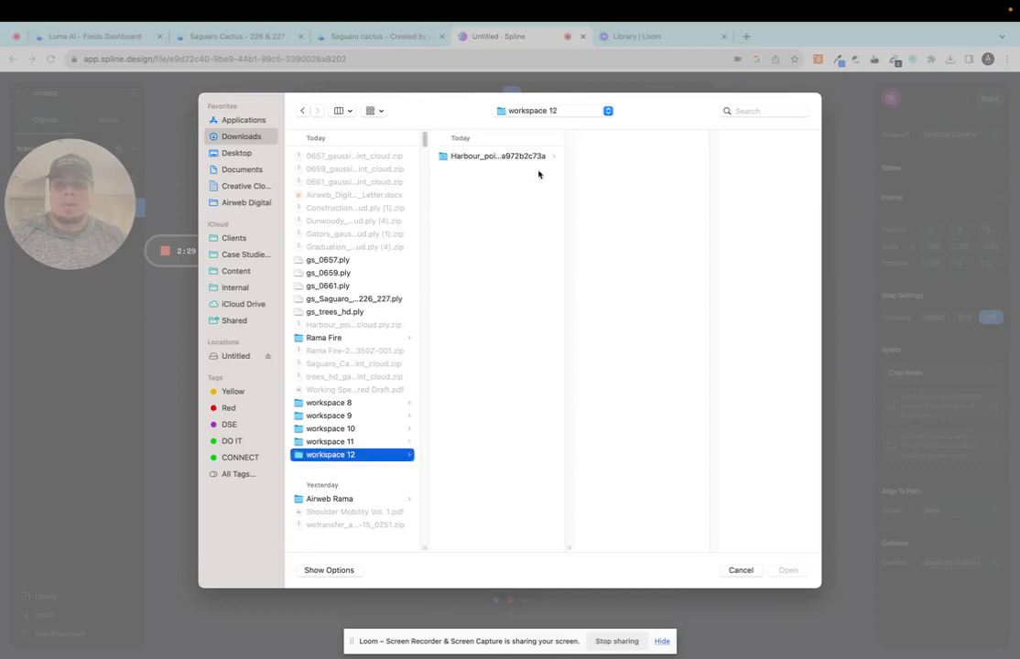
click(346, 442)
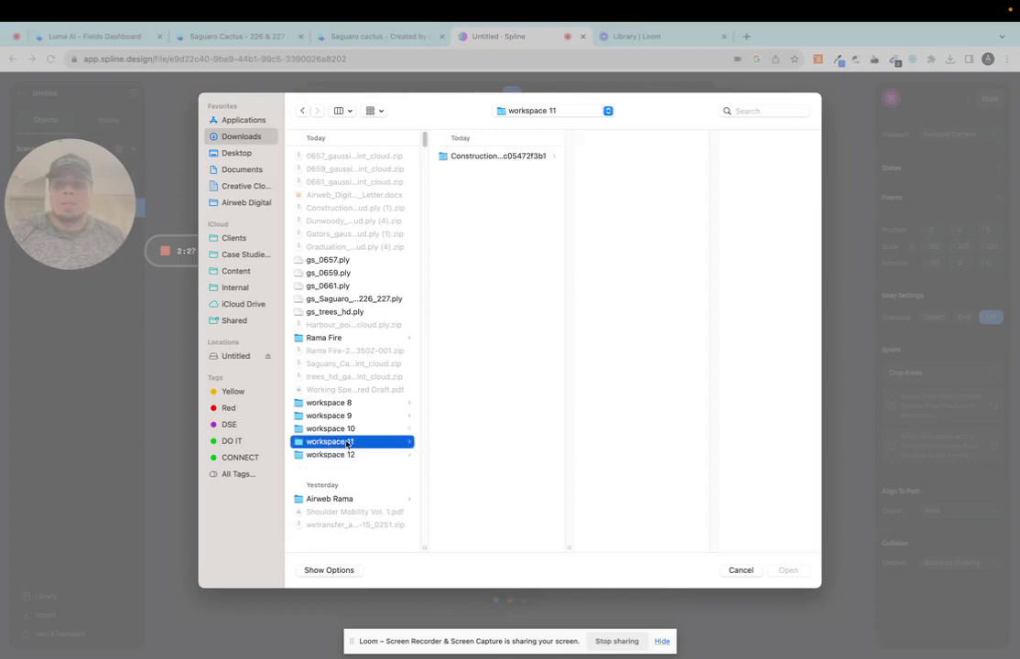
click(522, 158)
click(641, 159)
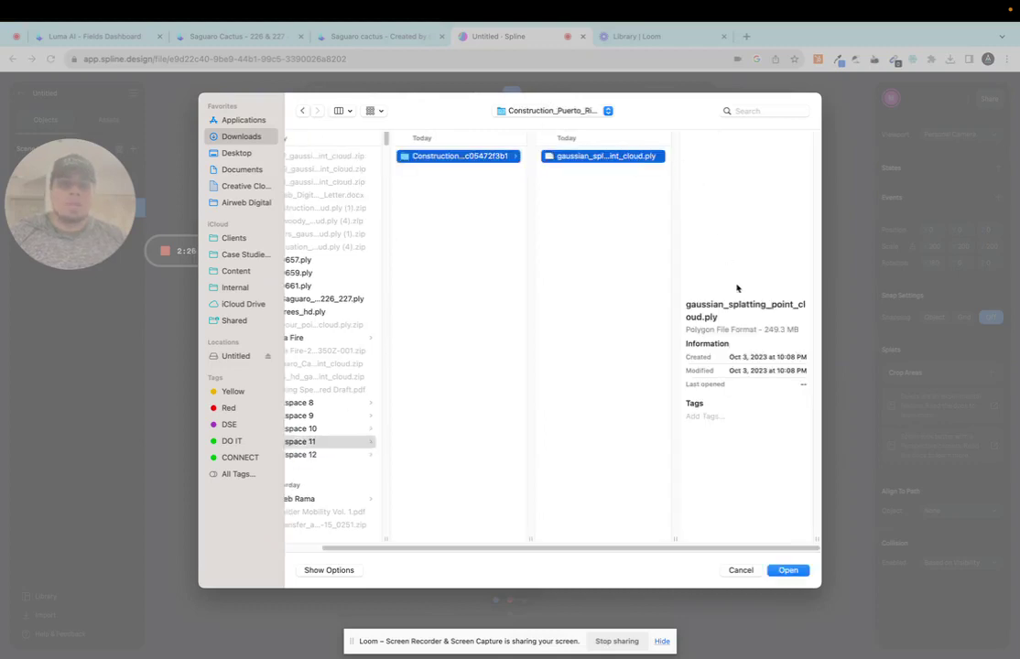
double_click(635, 158)
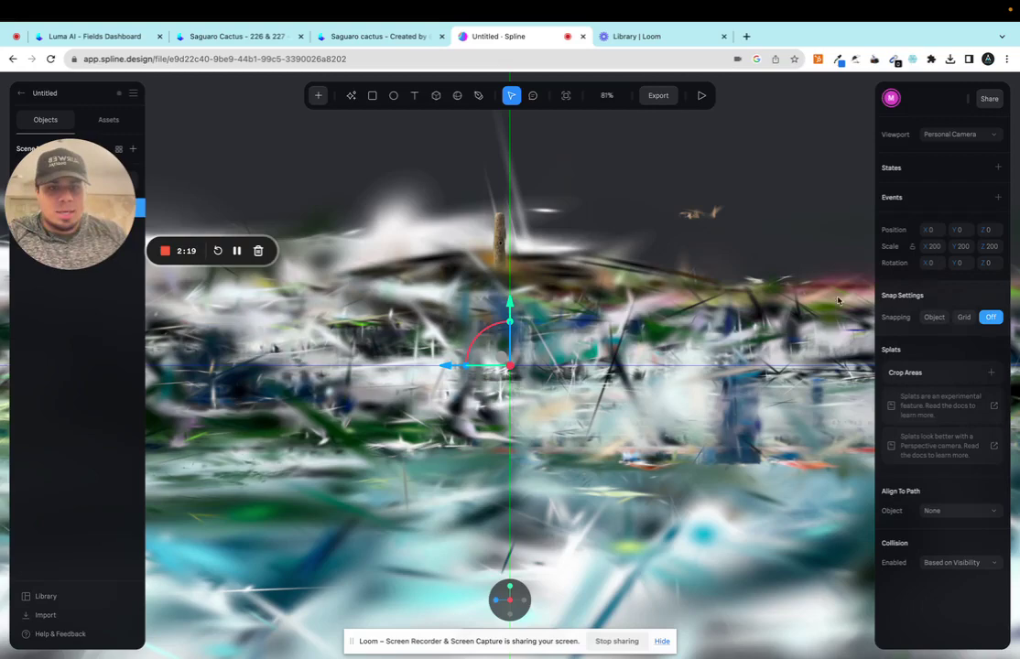
Set the construction splat's X rotation to 180.
click(931, 263)
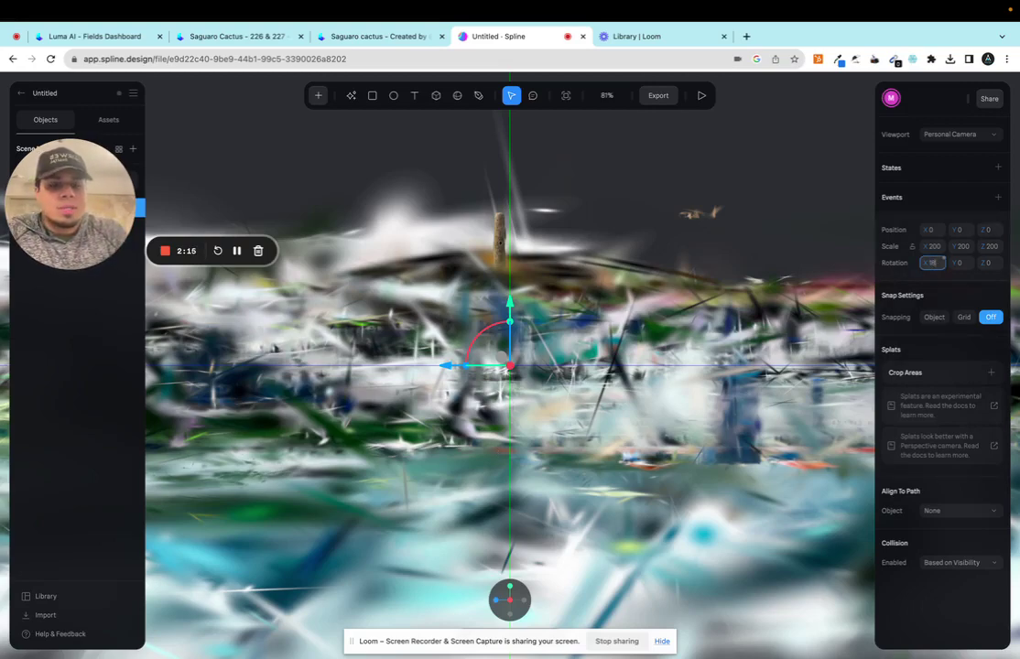
text(180)
key(Return)
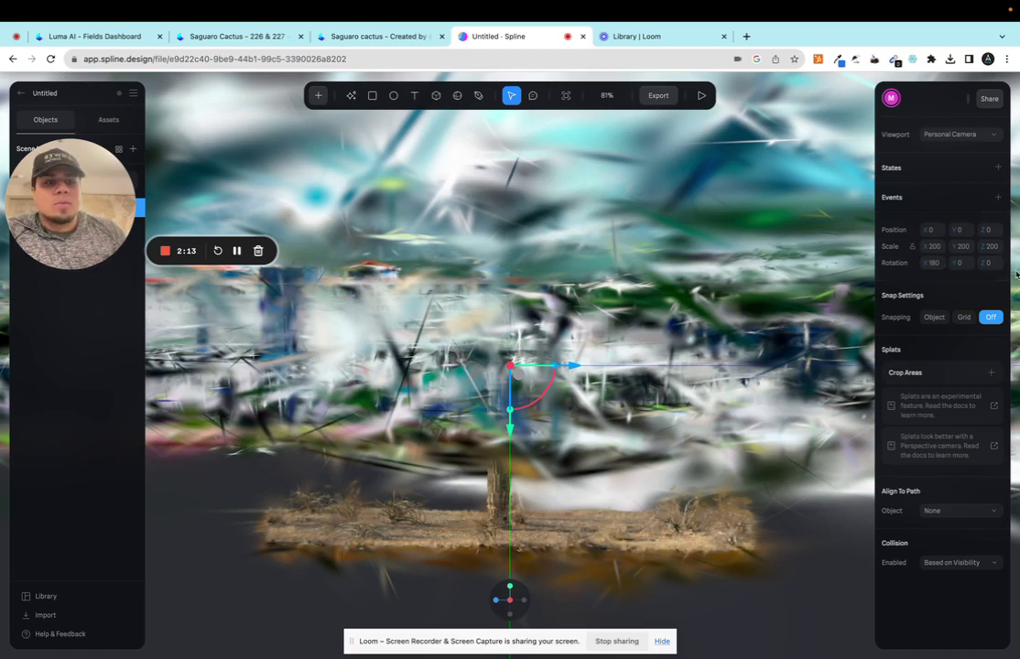
Add a Box crop, rotate it 47.48° on Y over the building site in top view, and apply it.
click(991, 373)
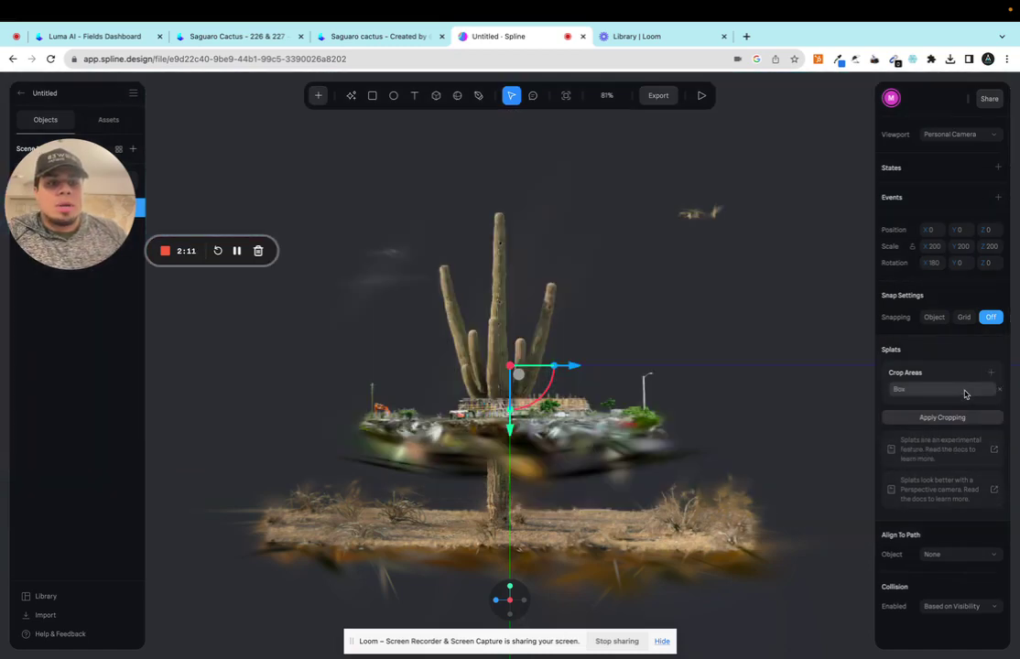
click(923, 389)
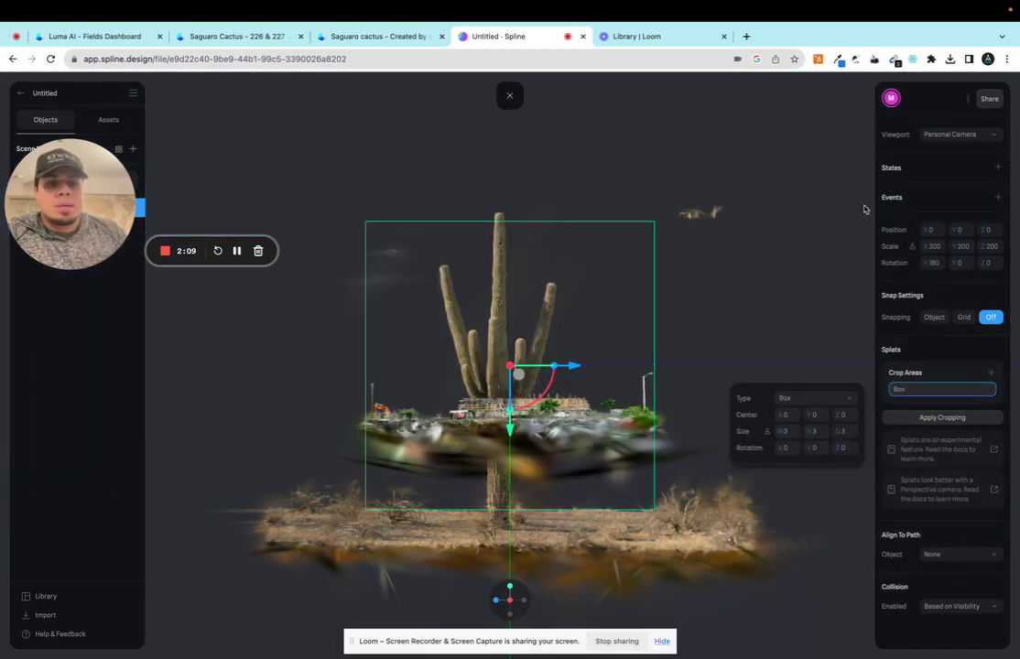
click(509, 586)
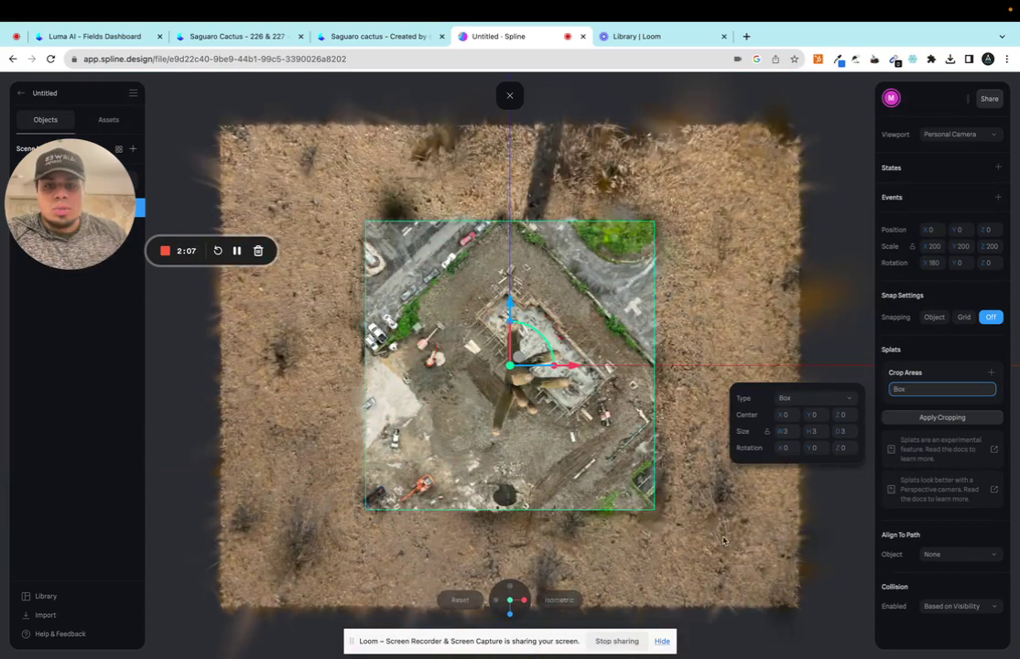
drag(544, 346, 571, 438)
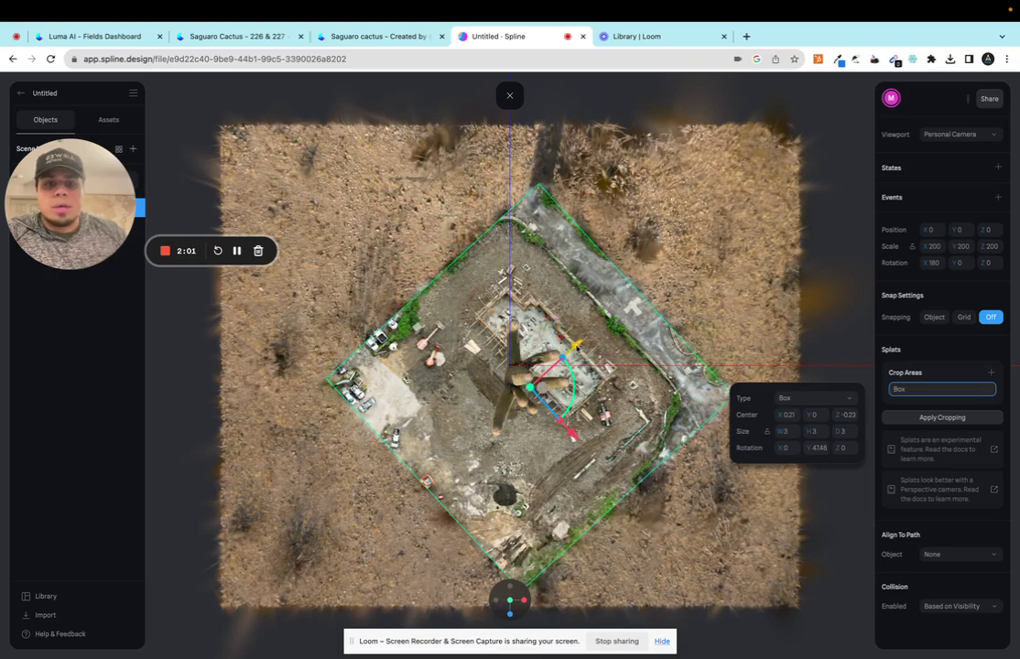
drag(576, 346, 560, 372)
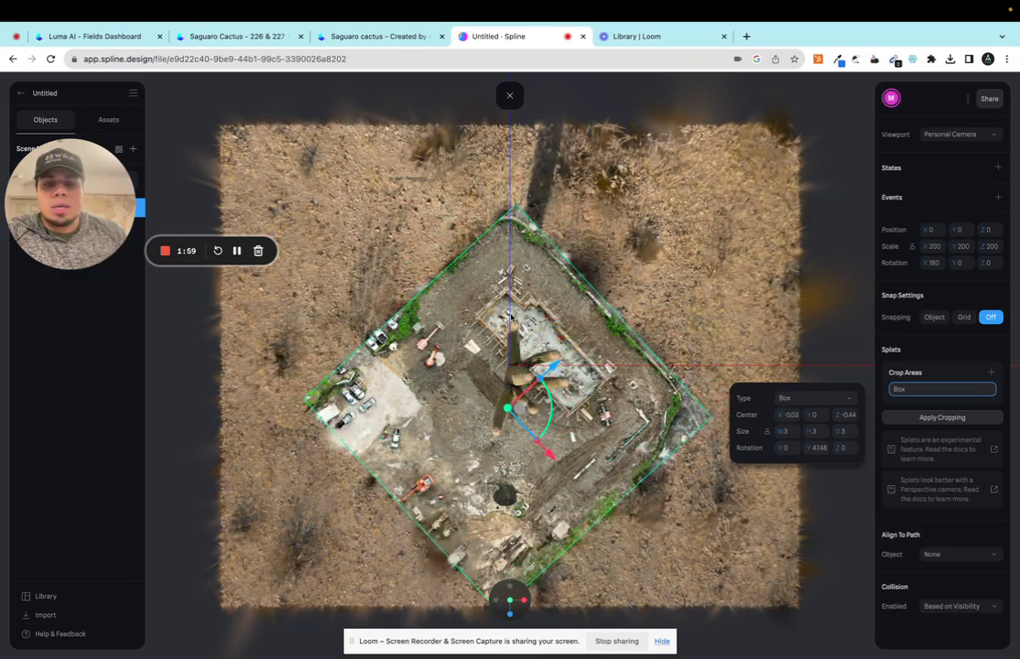
click(936, 418)
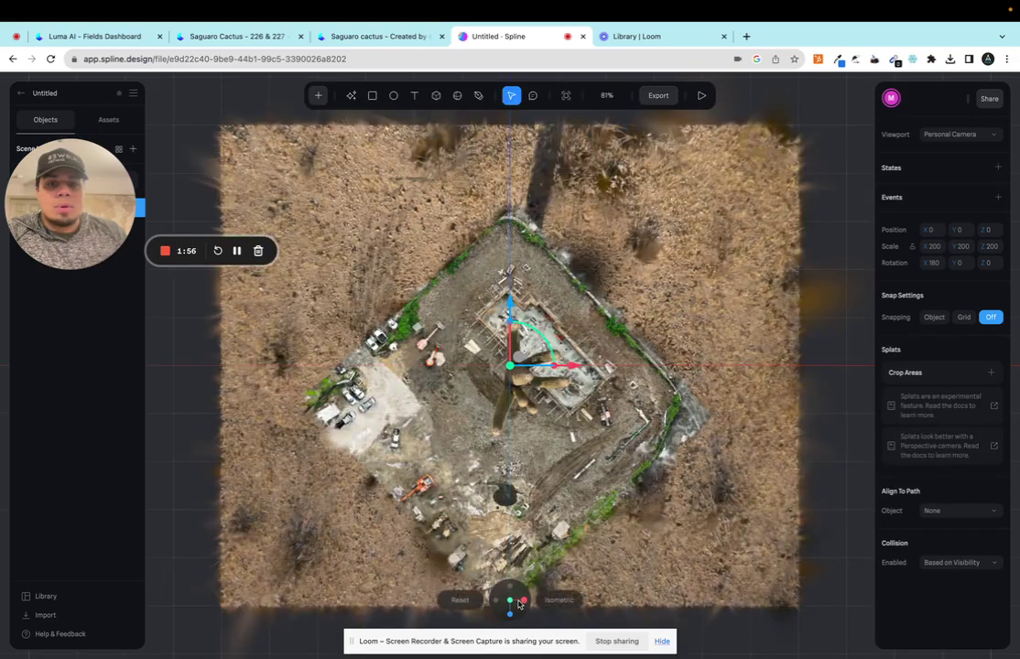
click(522, 604)
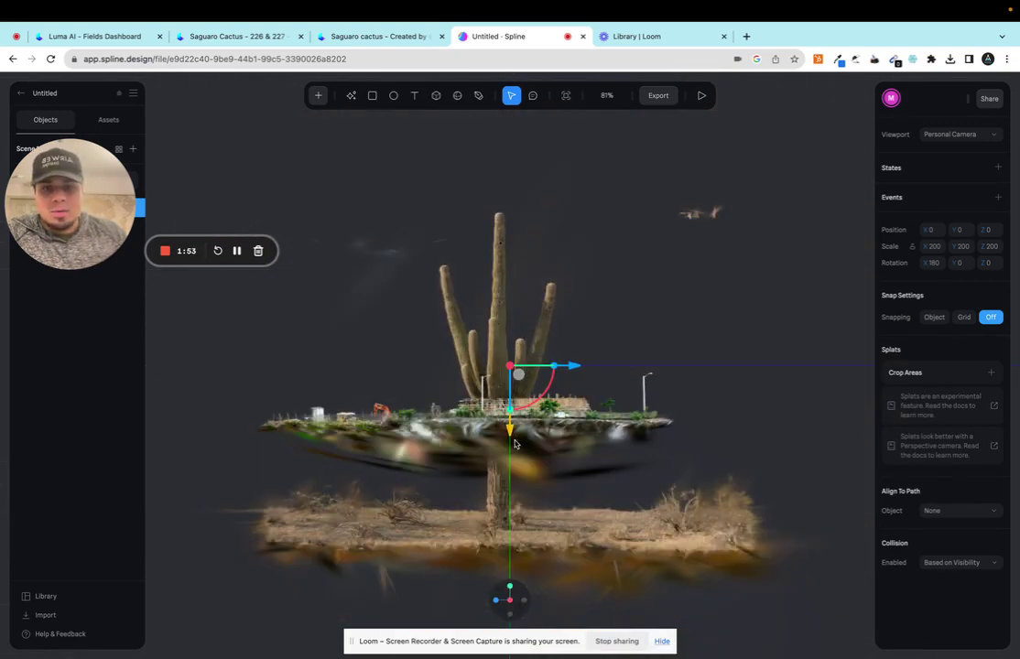
Scale the construction splat to 400, then to 1000 on all axes.
drag(514, 444, 514, 532)
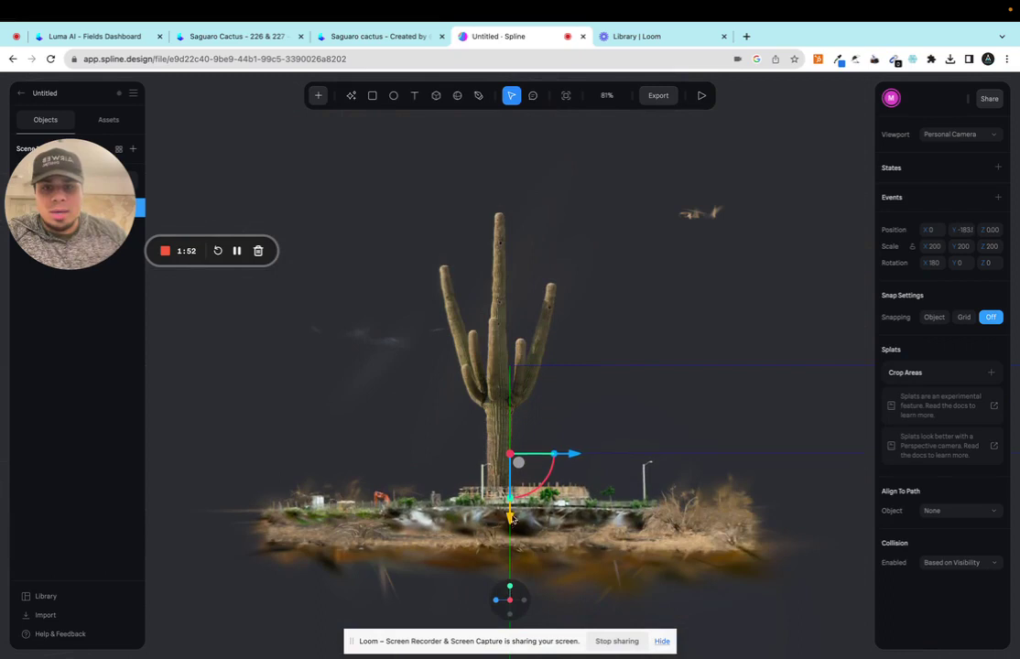
click(937, 247)
text(400)
key(Return)
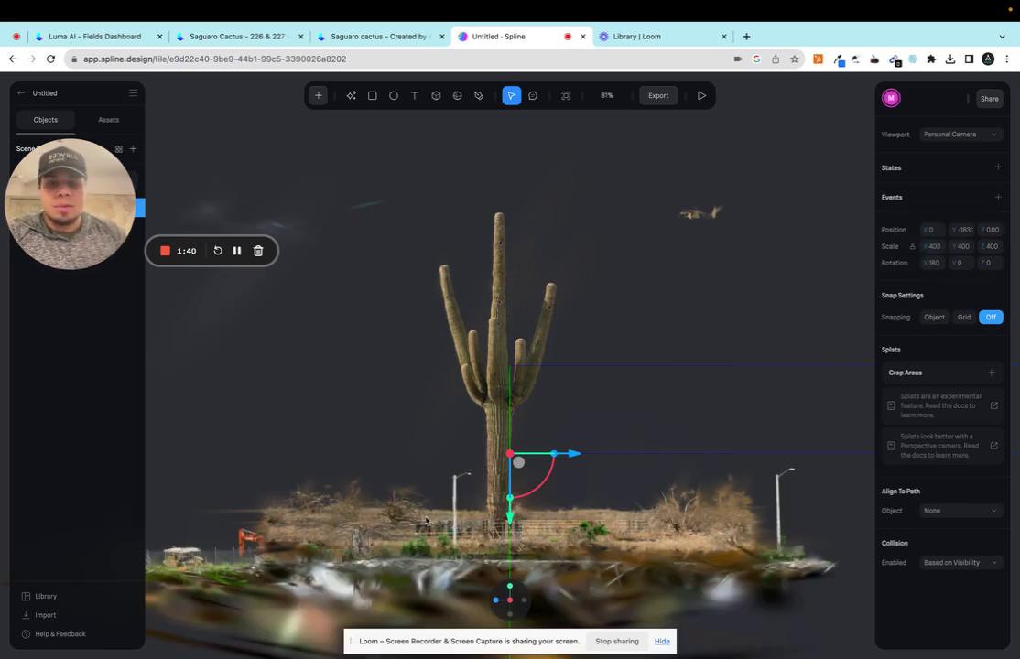
drag(515, 490, 696, 373)
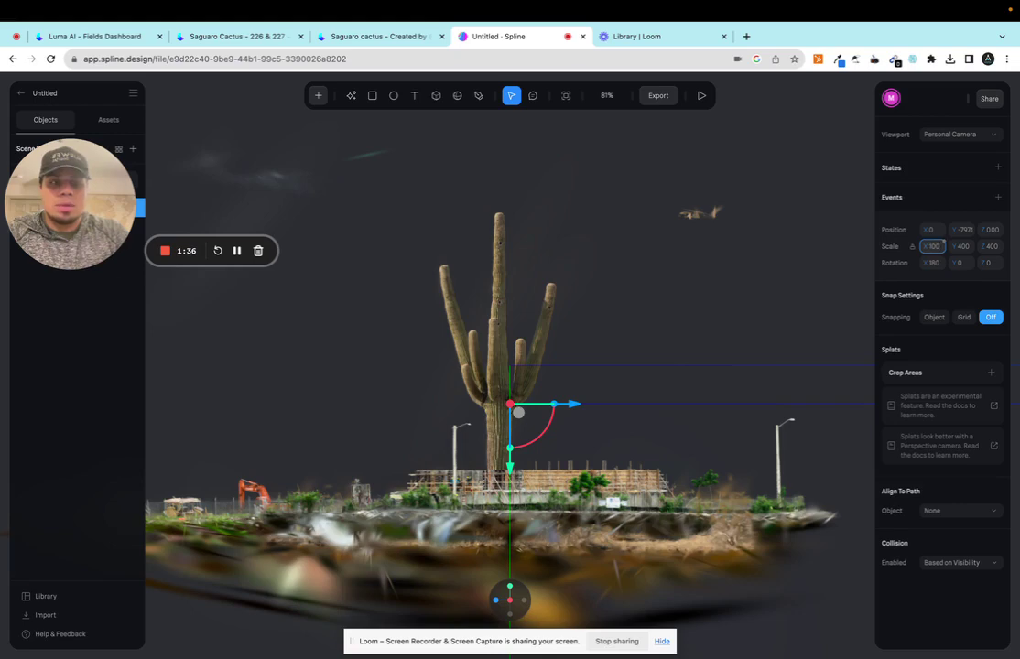
text(0)
key(Return)
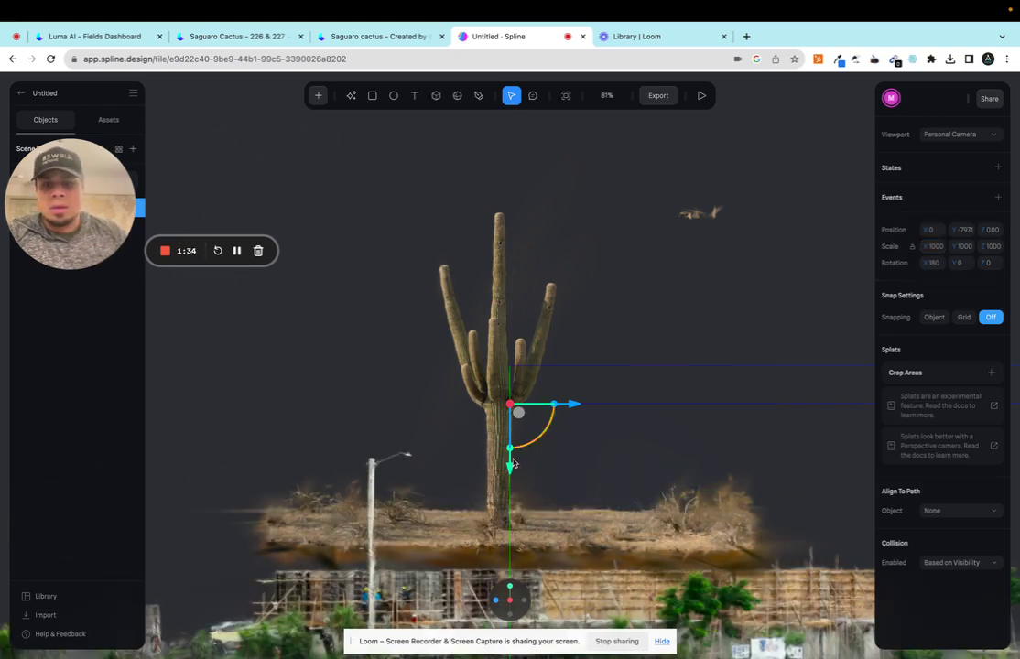
Raise the construction splat around the cactus and preview the scene from above.
drag(514, 463, 514, 297)
scroll(610, 409, down, 3)
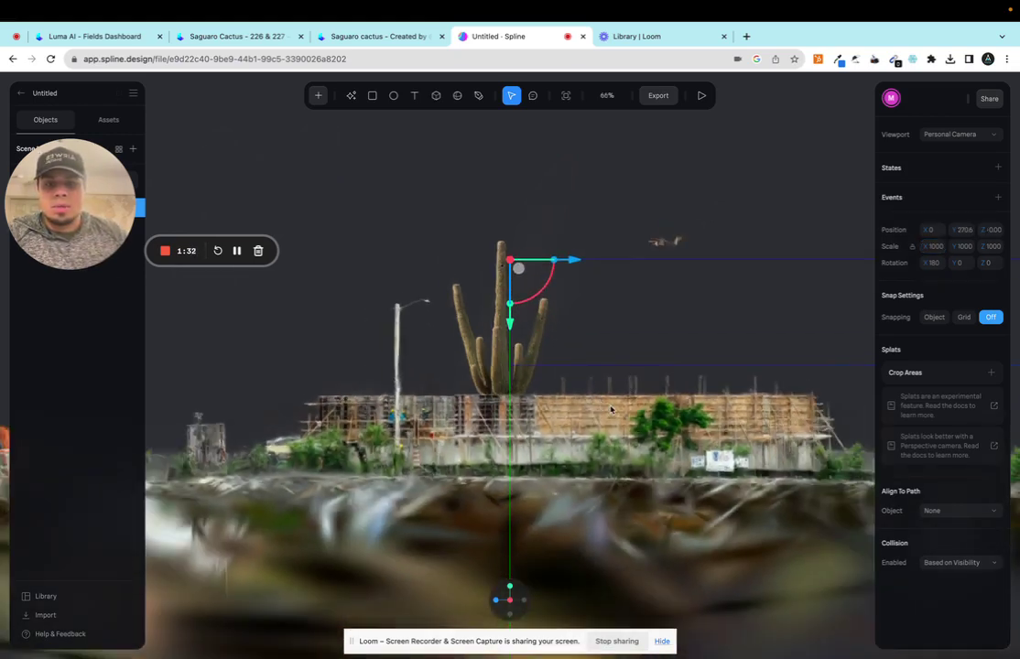
scroll(611, 409, down, 5)
click(701, 95)
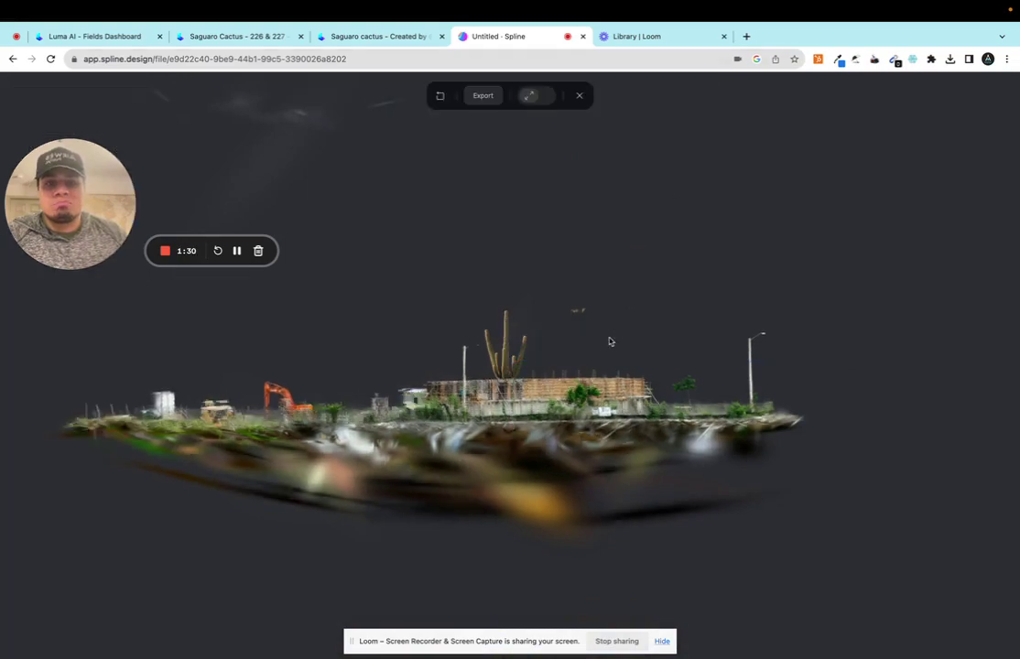
drag(608, 341, 513, 343)
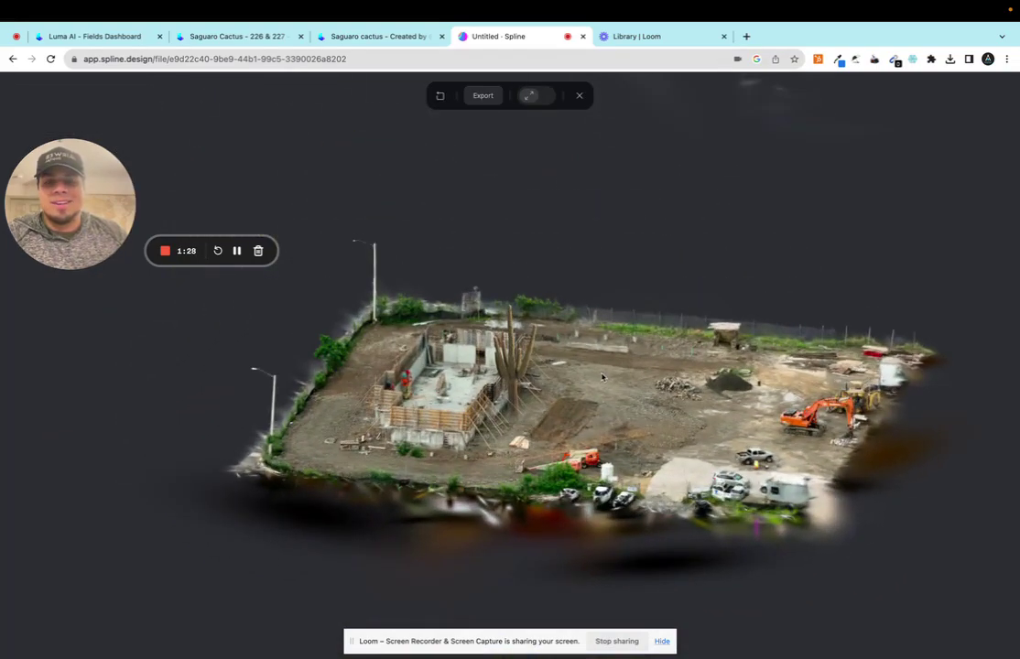
scroll(513, 343, up, 3)
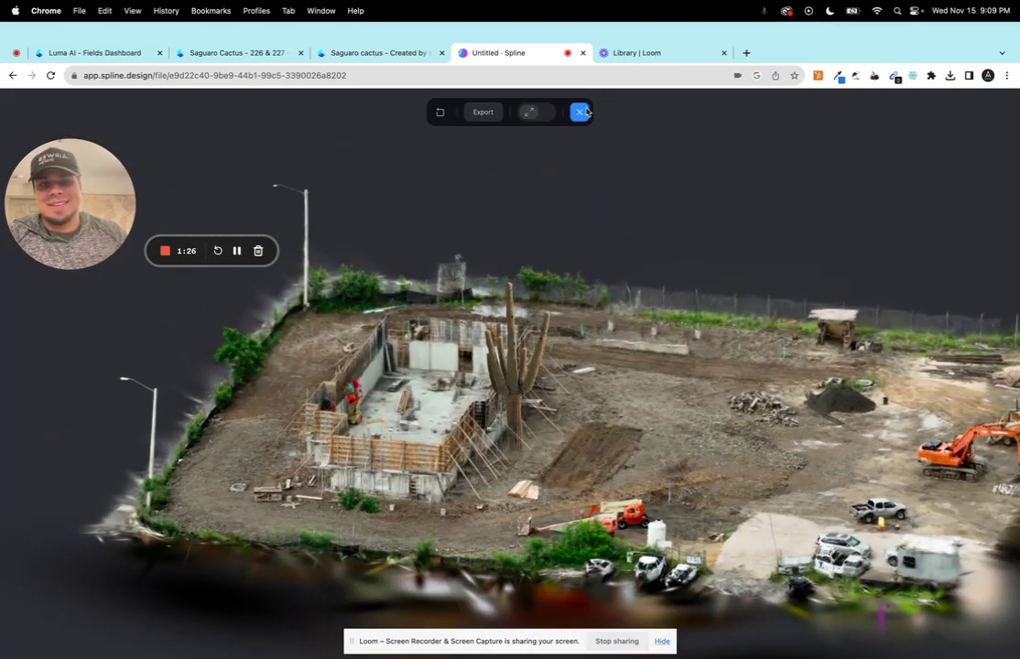
click(581, 112)
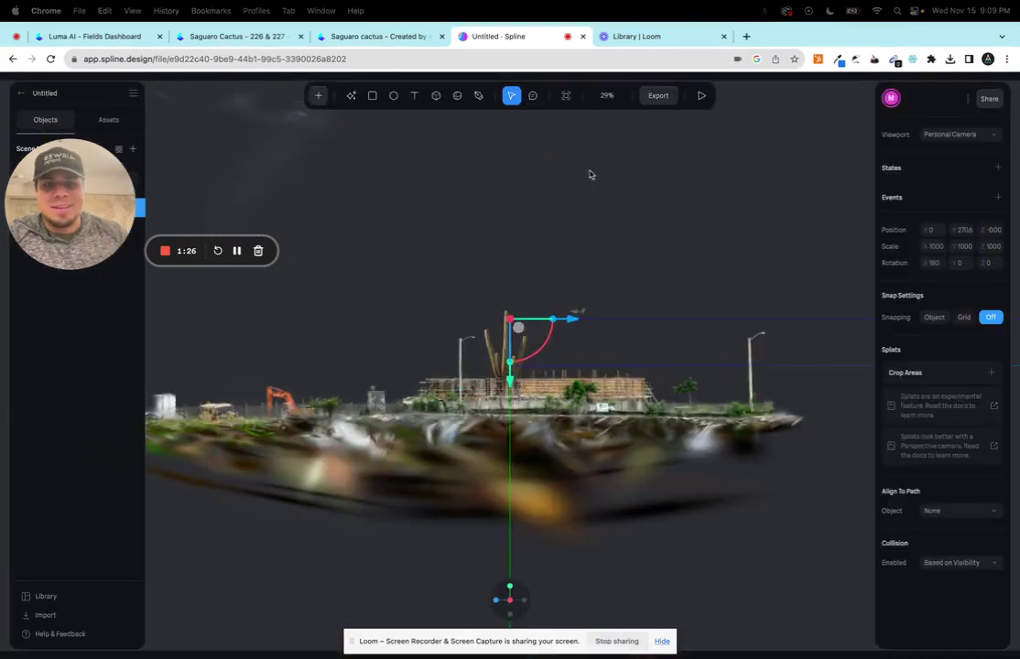
In top view, move the saguaro splat beside the building foundation, to X -529, Z 4939.
click(510, 587)
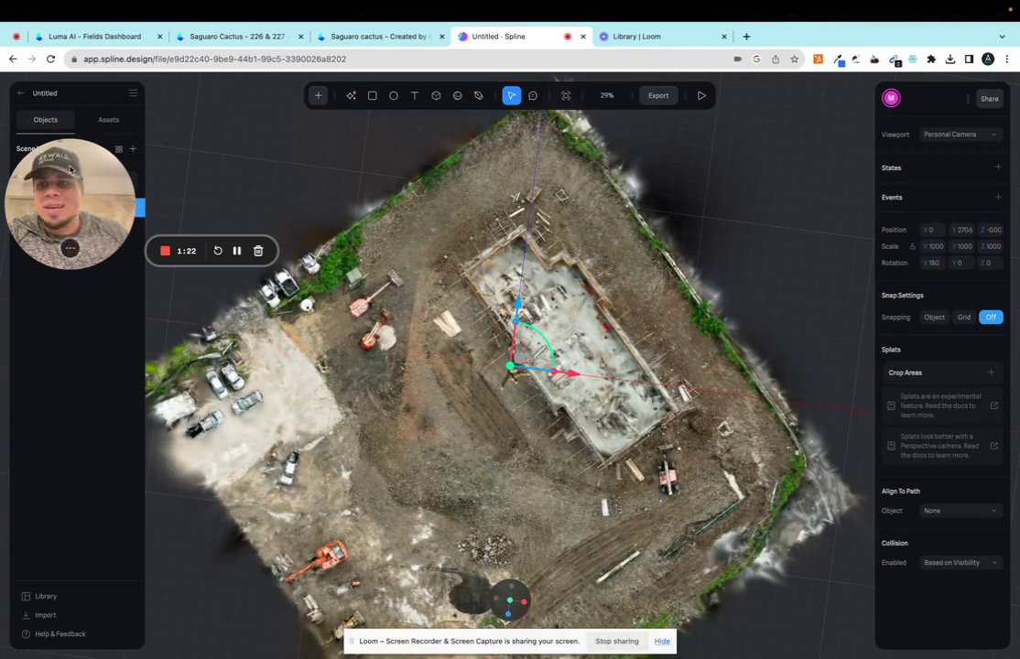
drag(31, 231, 31, 475)
click(74, 226)
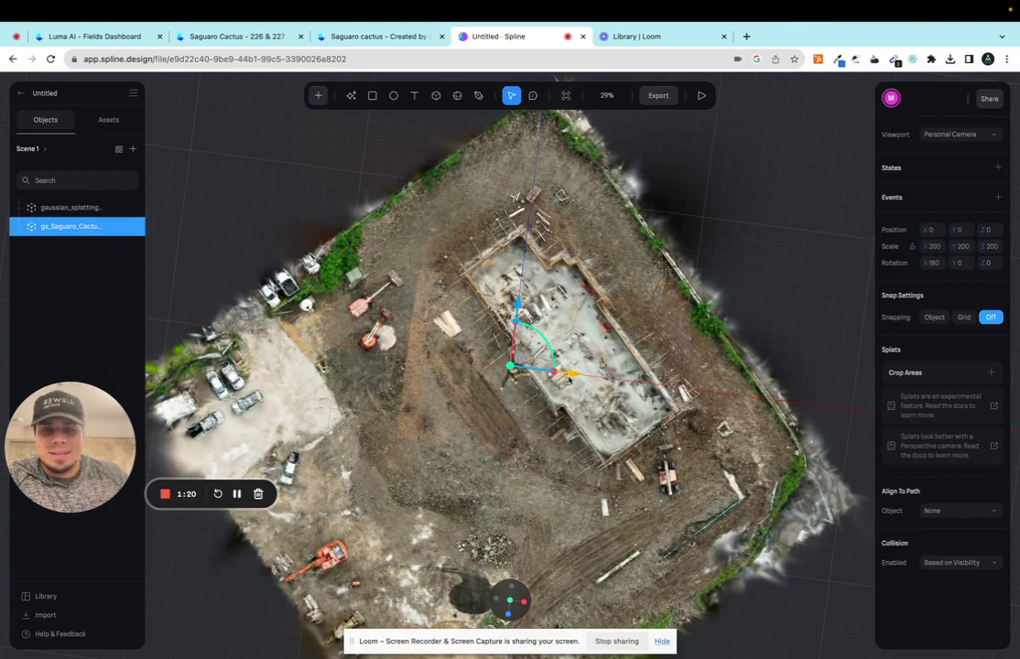
drag(567, 373, 414, 372)
drag(472, 448, 463, 448)
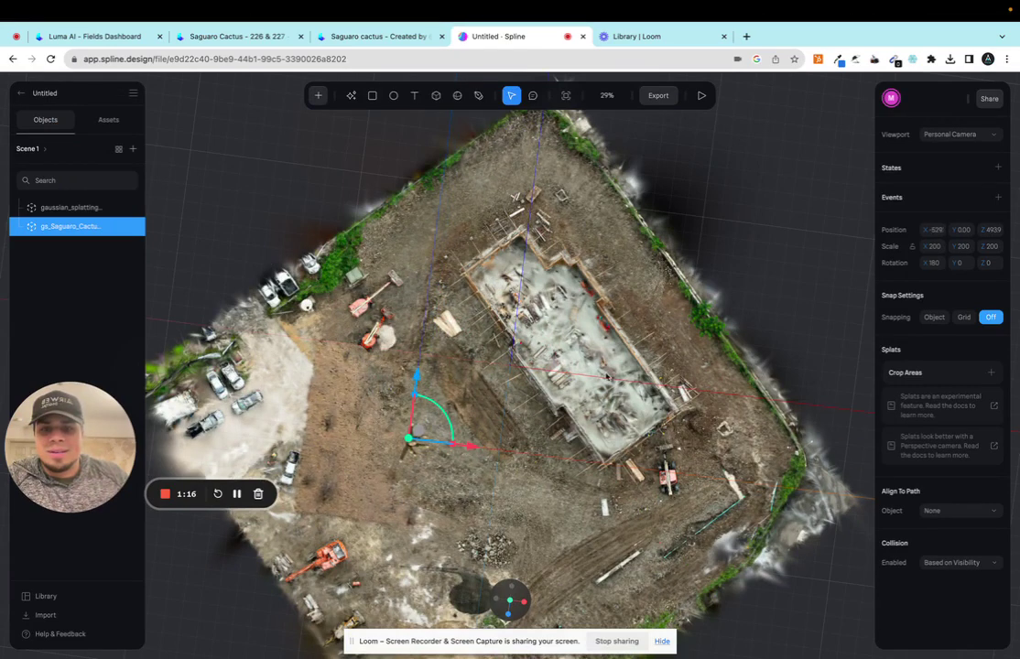
Preview the cactus placement, then orbit down to a low side view.
click(699, 97)
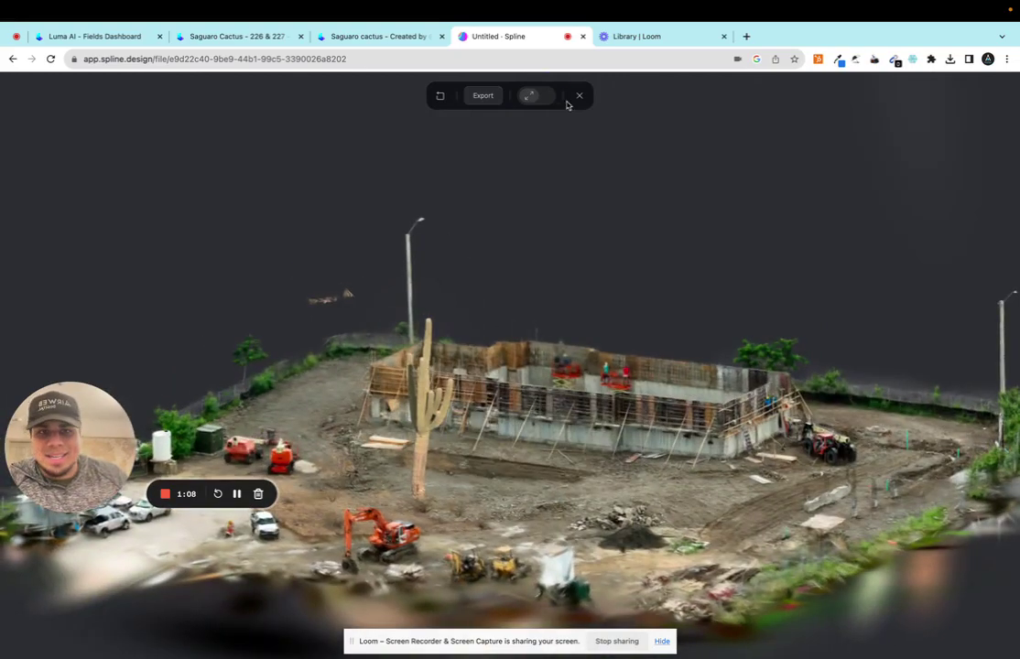
click(578, 95)
drag(510, 602, 451, 453)
From a side view, raise the saguaro splat to Y 4476 so it stands on the site's ground.
click(495, 600)
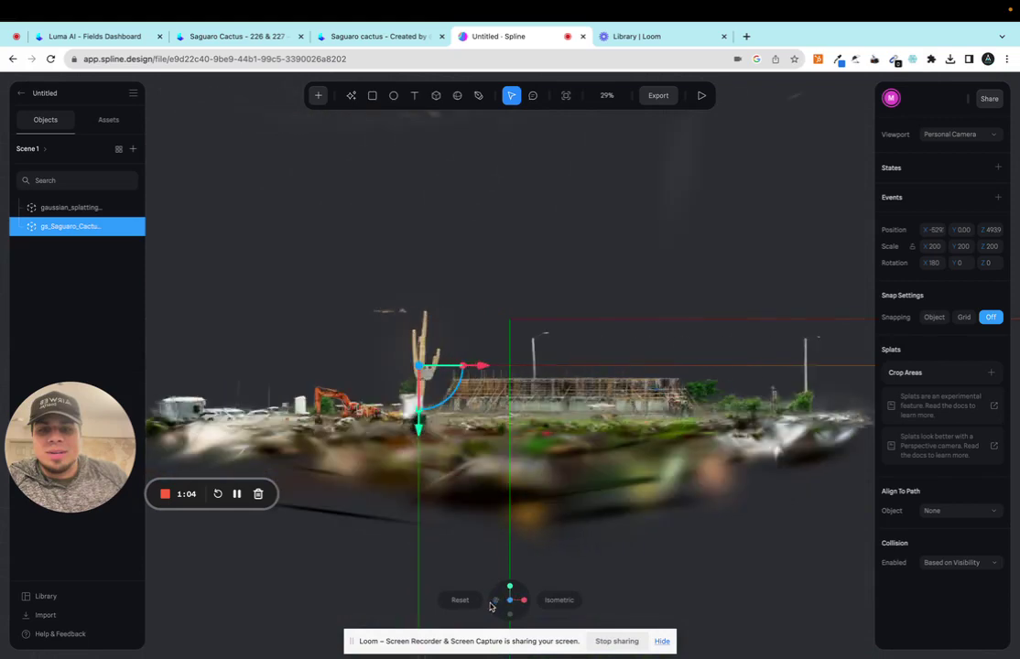
drag(417, 425, 417, 422)
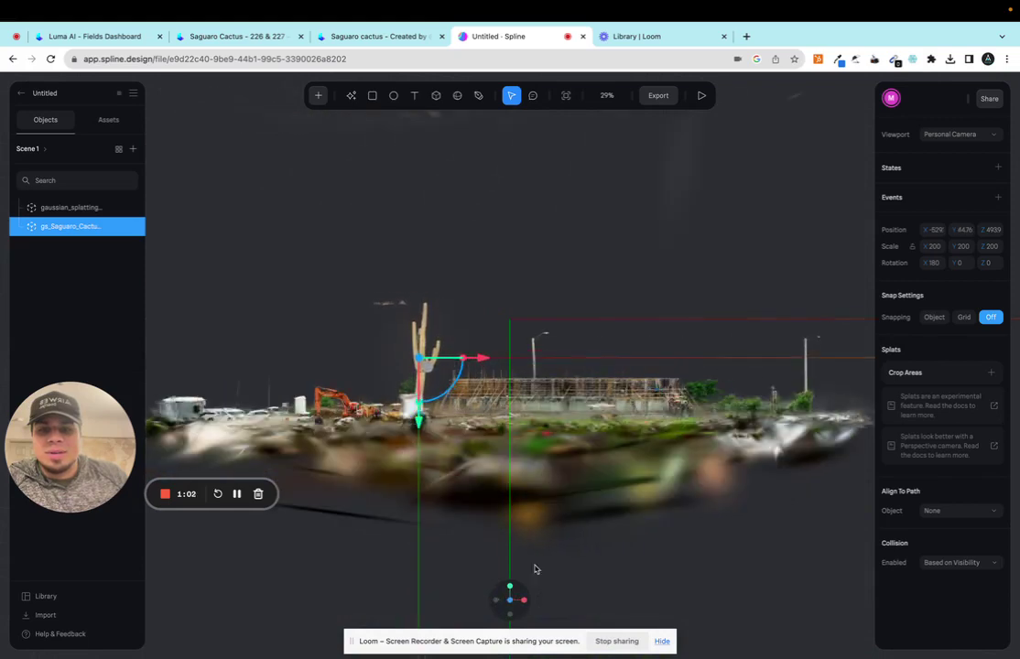
click(523, 600)
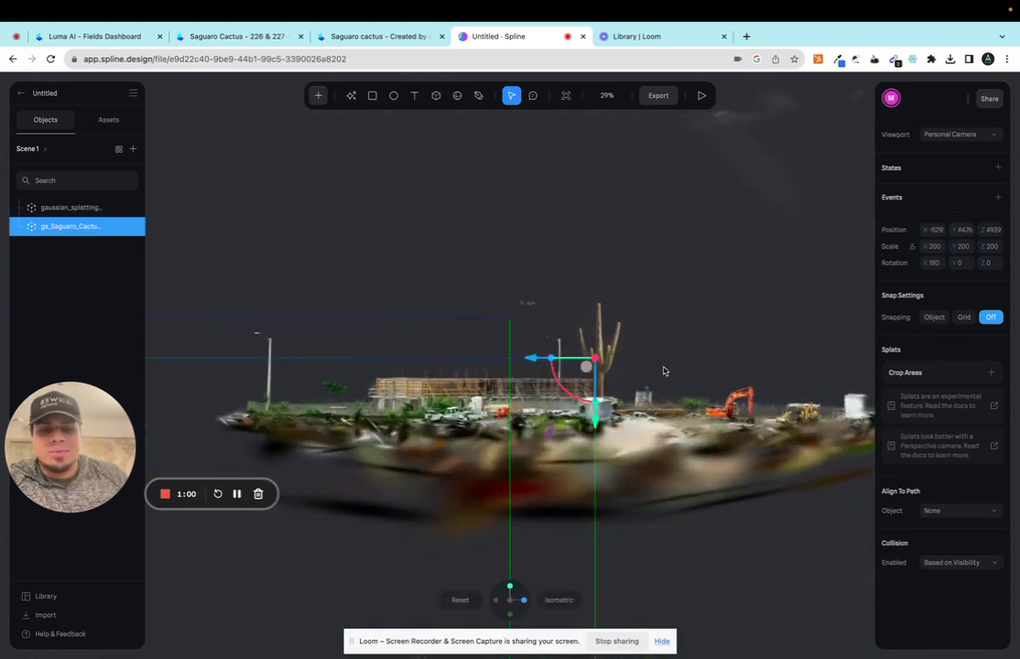
scroll(666, 398, up, 2)
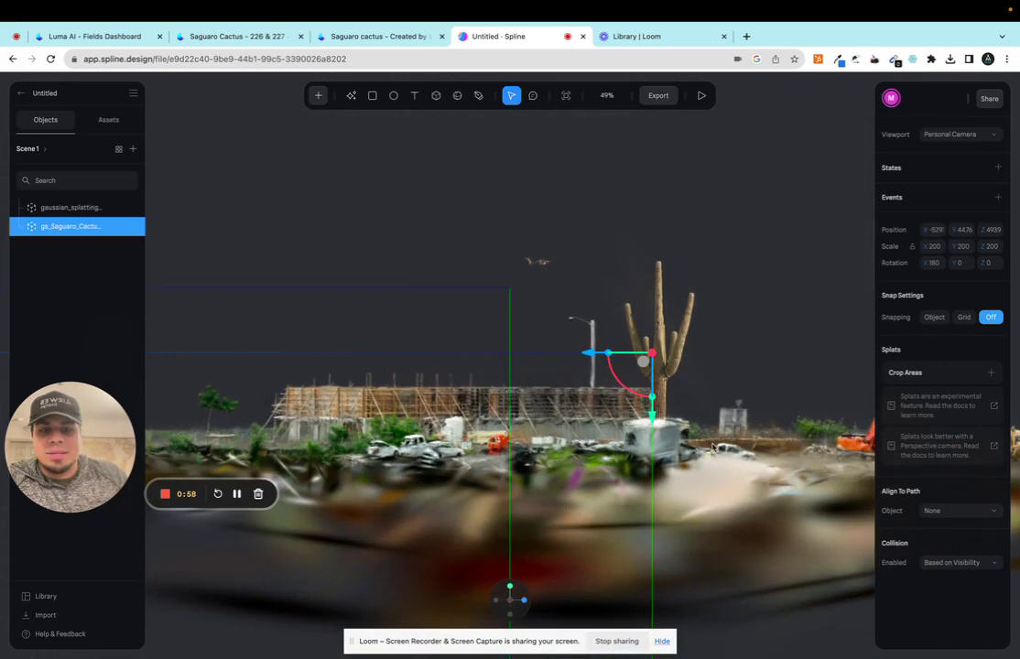
drag(712, 447, 460, 461)
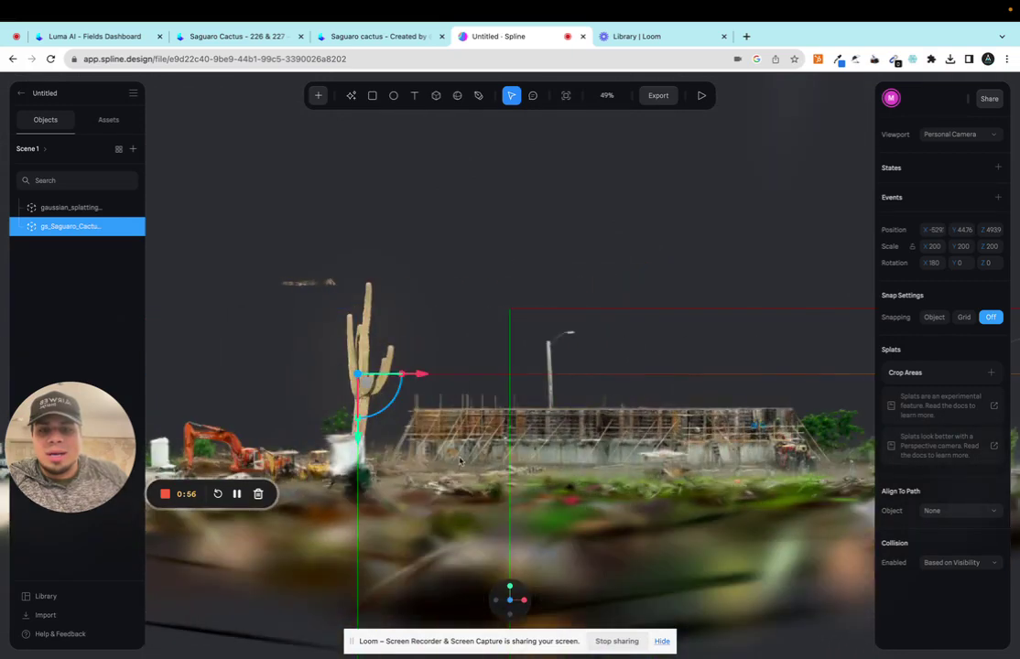
scroll(461, 461, down, 2)
scroll(536, 481, down, 1)
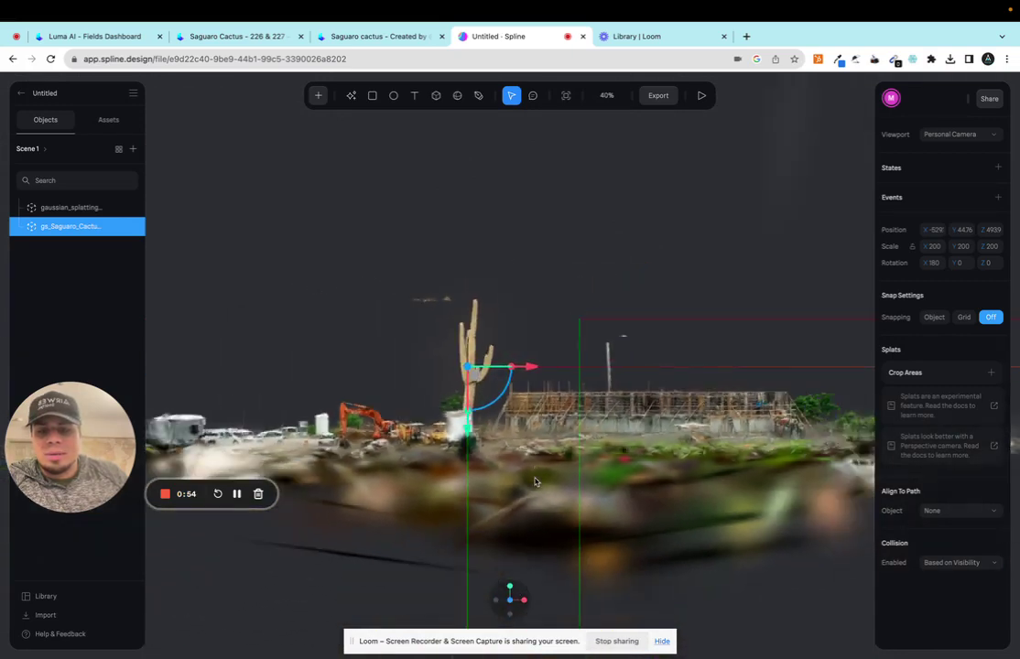
scroll(536, 481, down, 2)
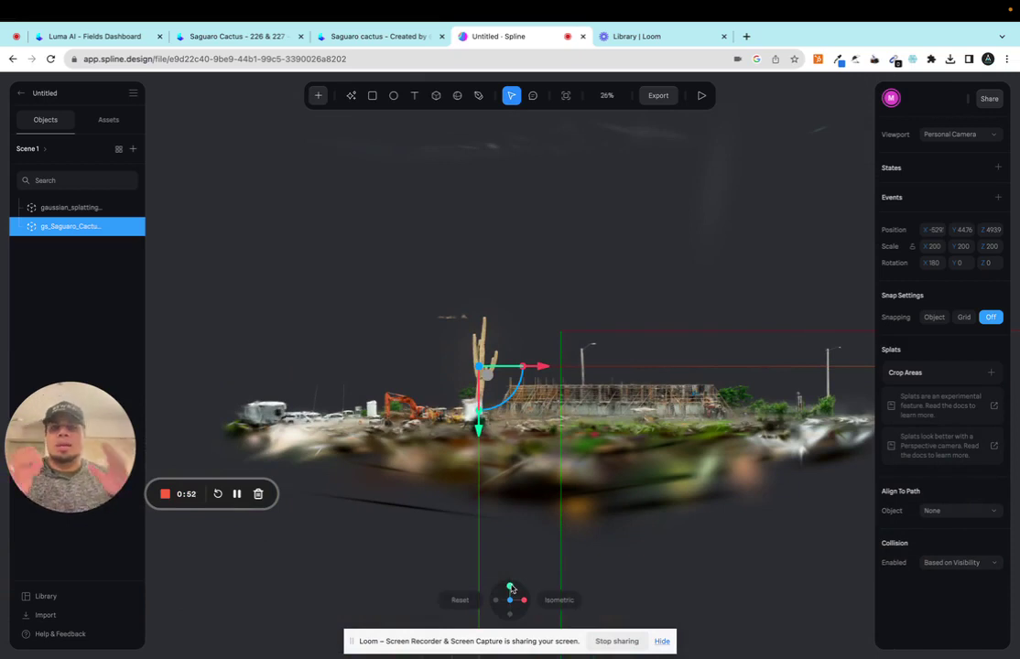
Copy the Viewer embed code for the cactus-and-construction scene from the Export options.
click(661, 97)
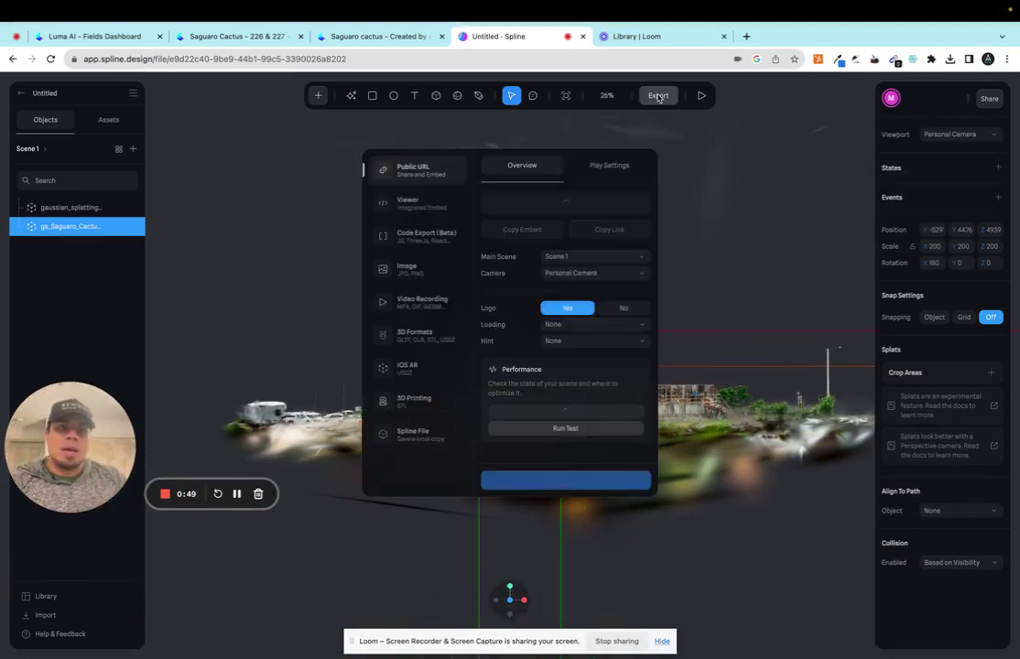
click(409, 200)
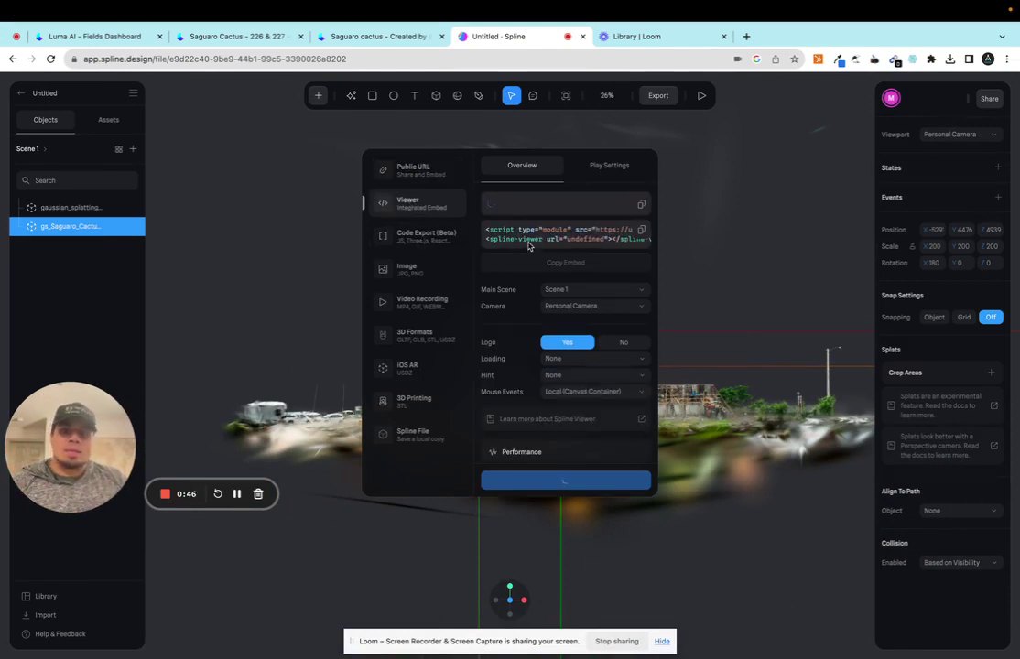
double_click(644, 232)
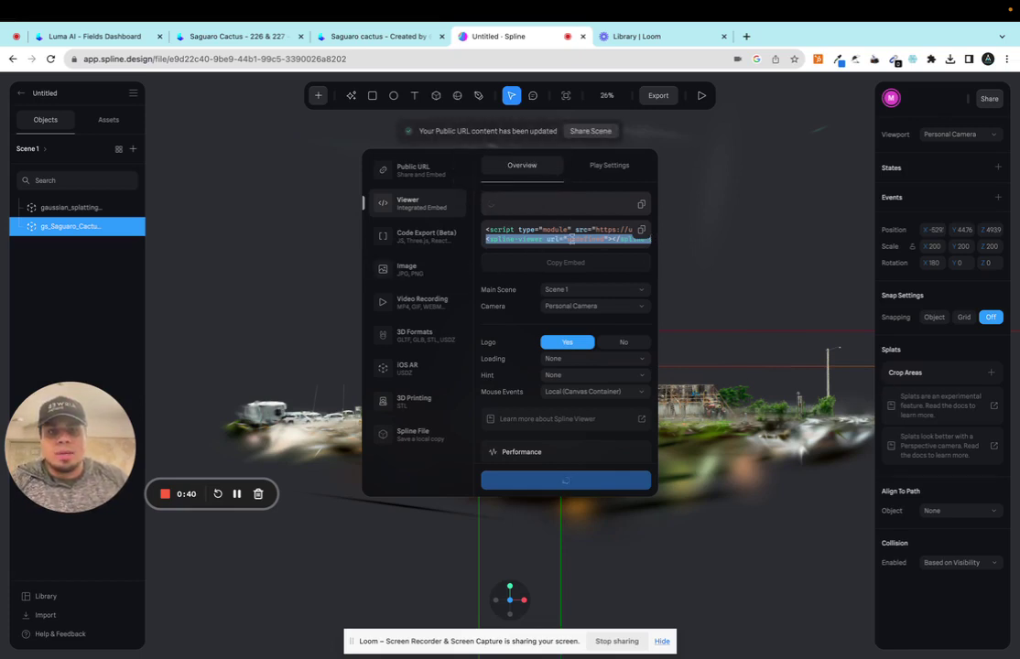
click(694, 221)
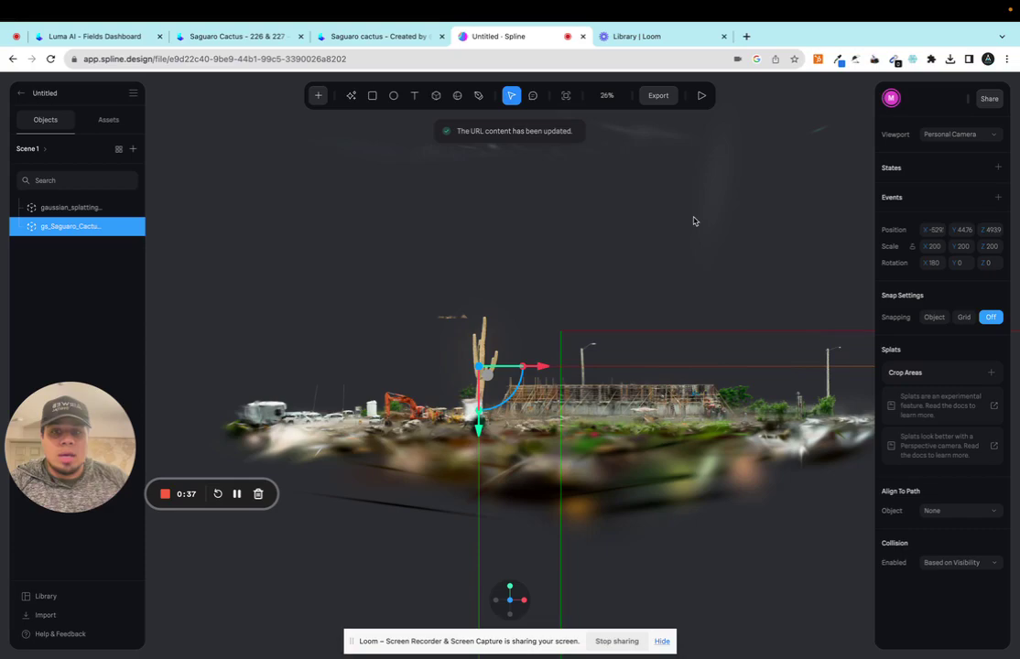
Preview the finished scene and orbit it to a lower angle.
click(701, 97)
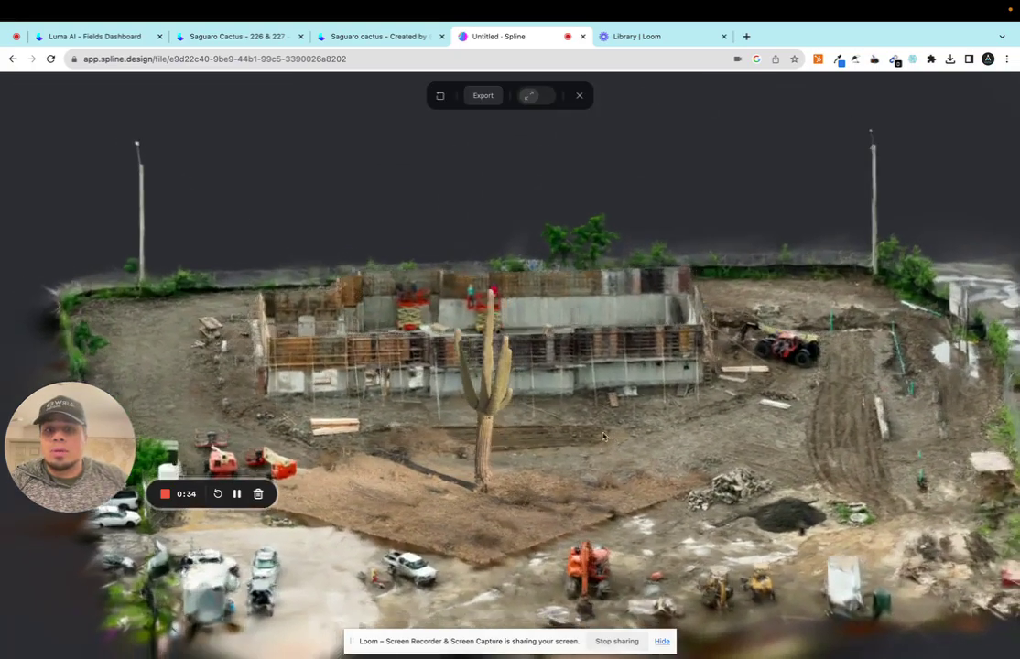
drag(604, 436, 559, 298)
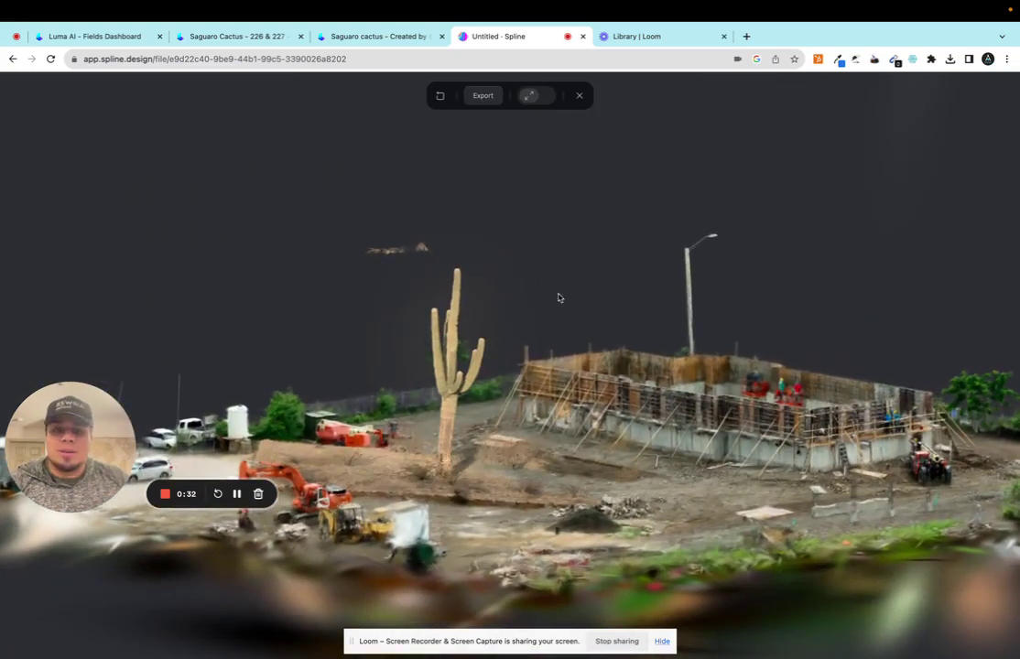
click(578, 95)
Tilt the cactus to about 180.5 on X and -2.82 on Z, leaving the preview playing.
drag(507, 405, 509, 402)
click(702, 95)
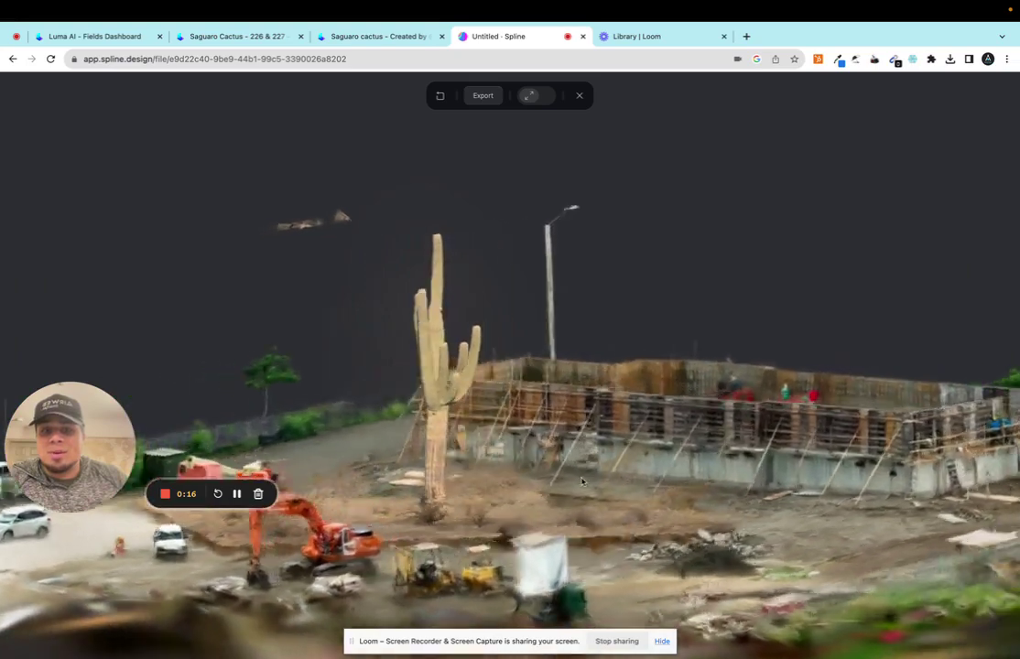
key(Escape)
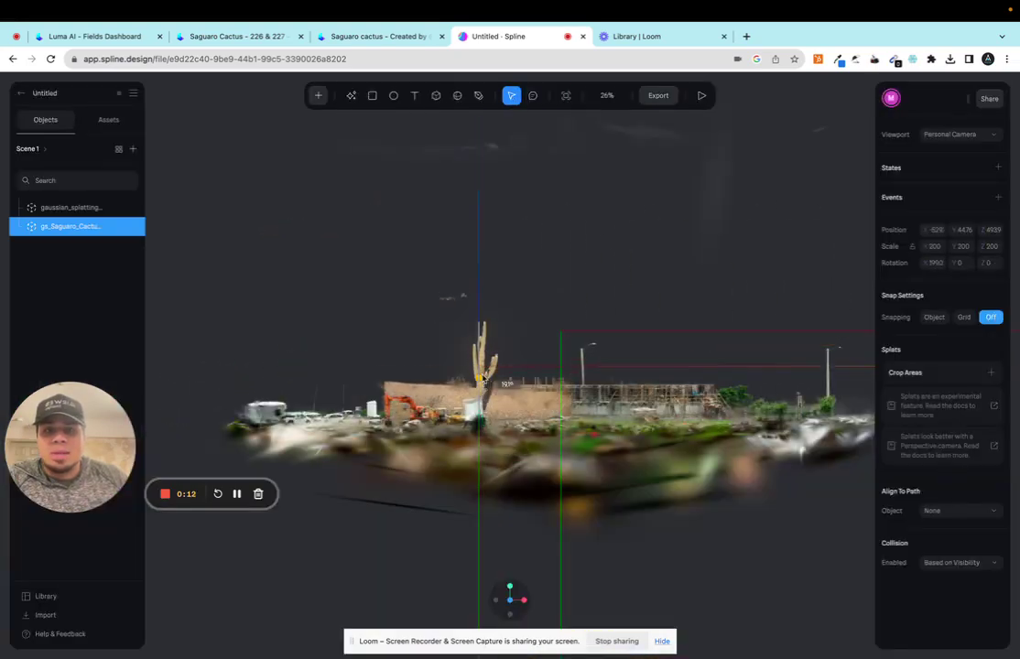
drag(483, 378, 484, 379)
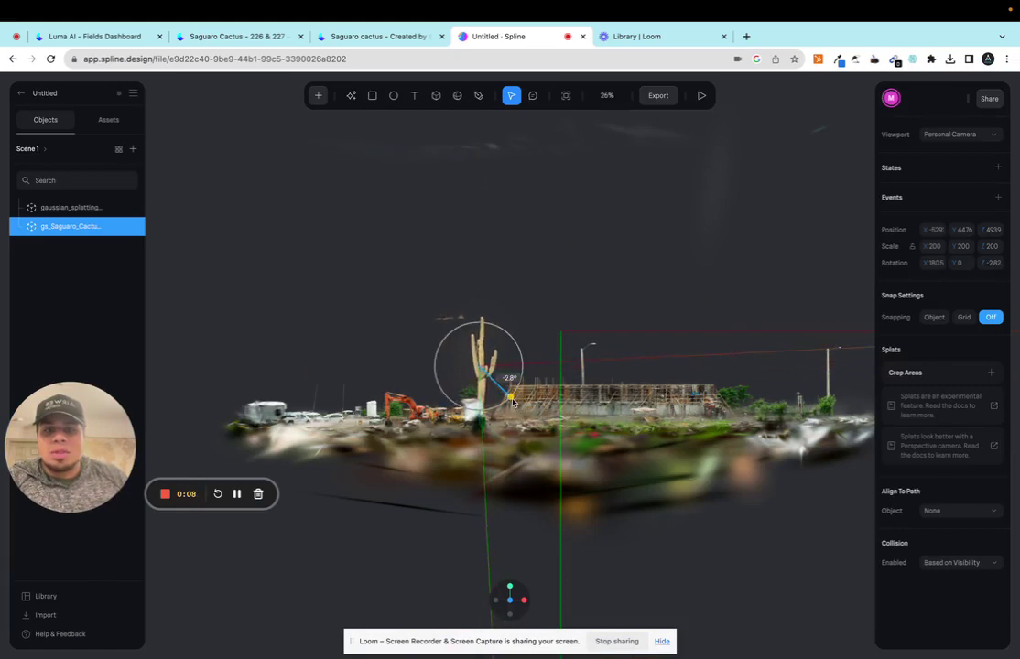
click(701, 95)
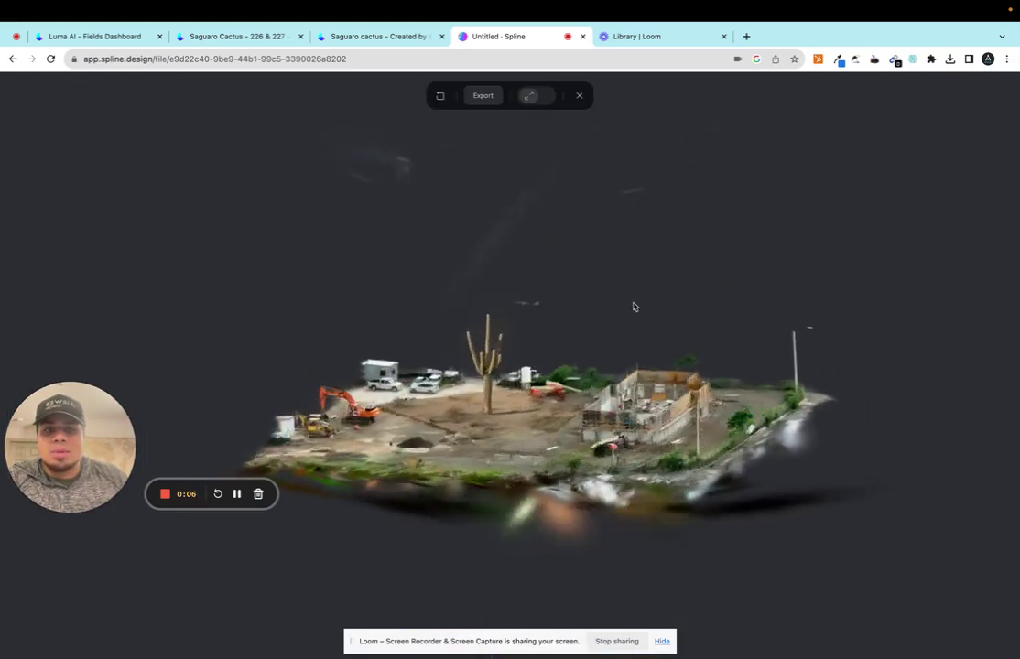